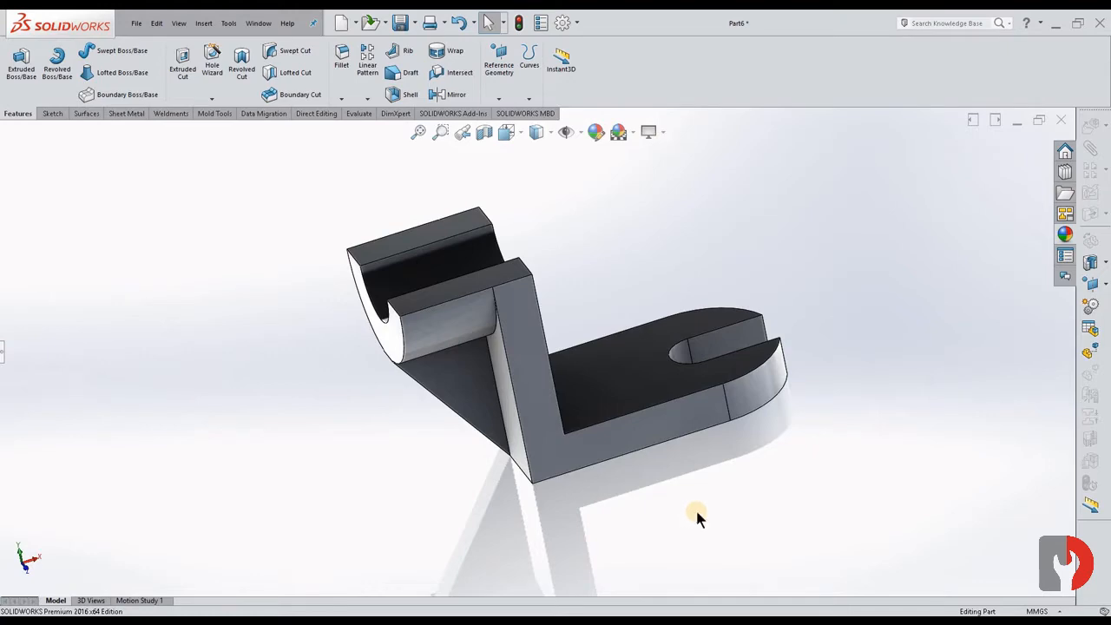
pyautogui.moveTo(707, 490); pyautogui.dragTo(770, 483, button='middle')
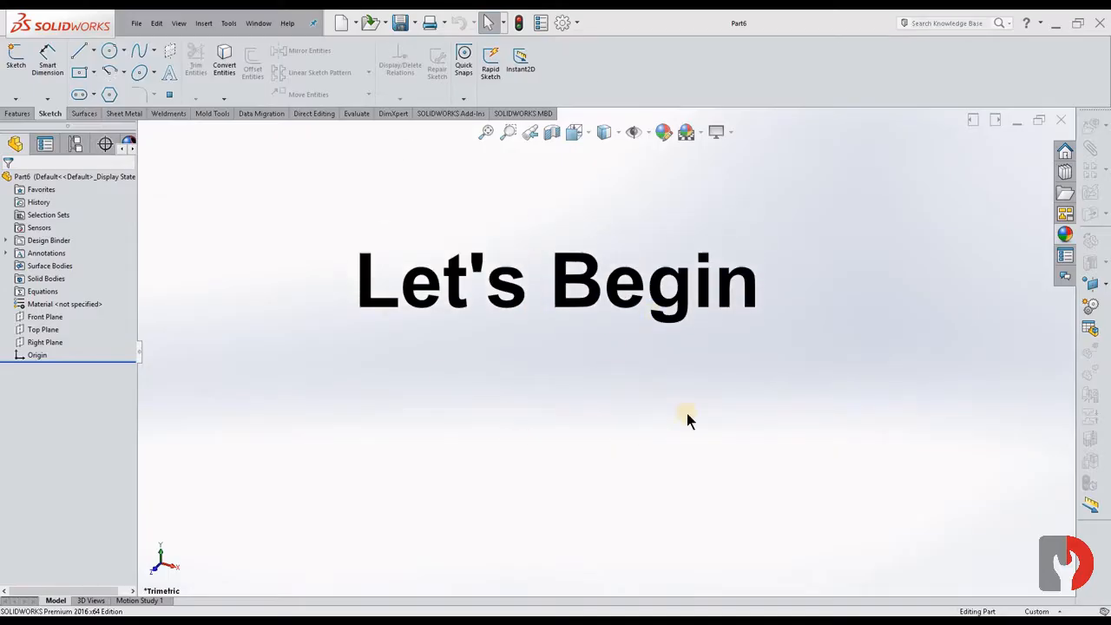
# Set the document units to MMGS and start a sketch on the Top Plane
pyautogui.click(1041, 612)
pyautogui.click(1027, 546)
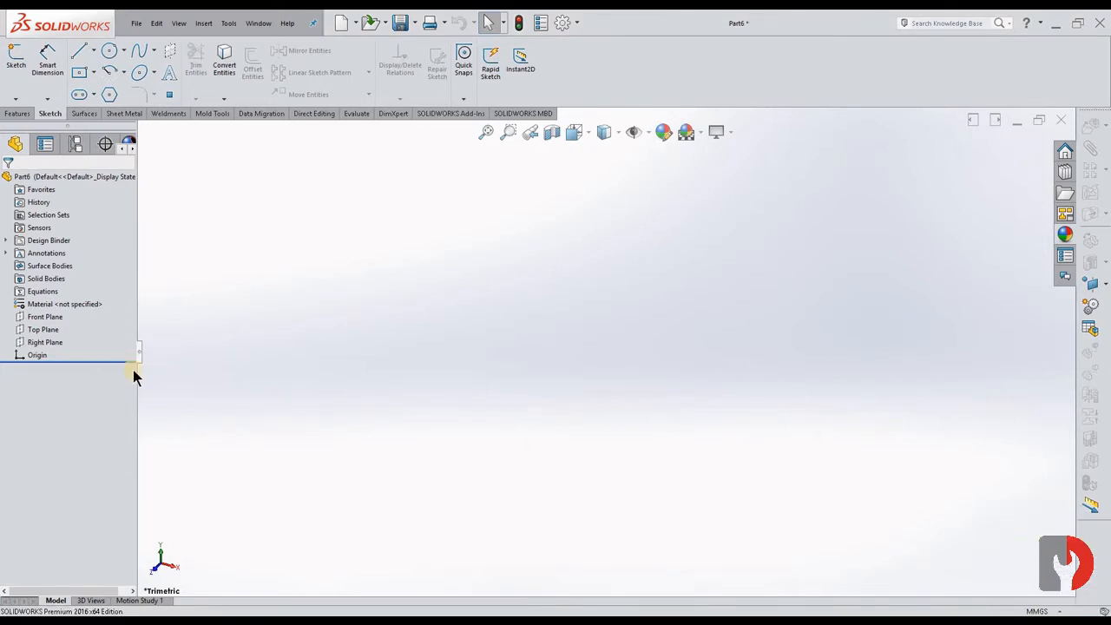
pyautogui.click(41, 331)
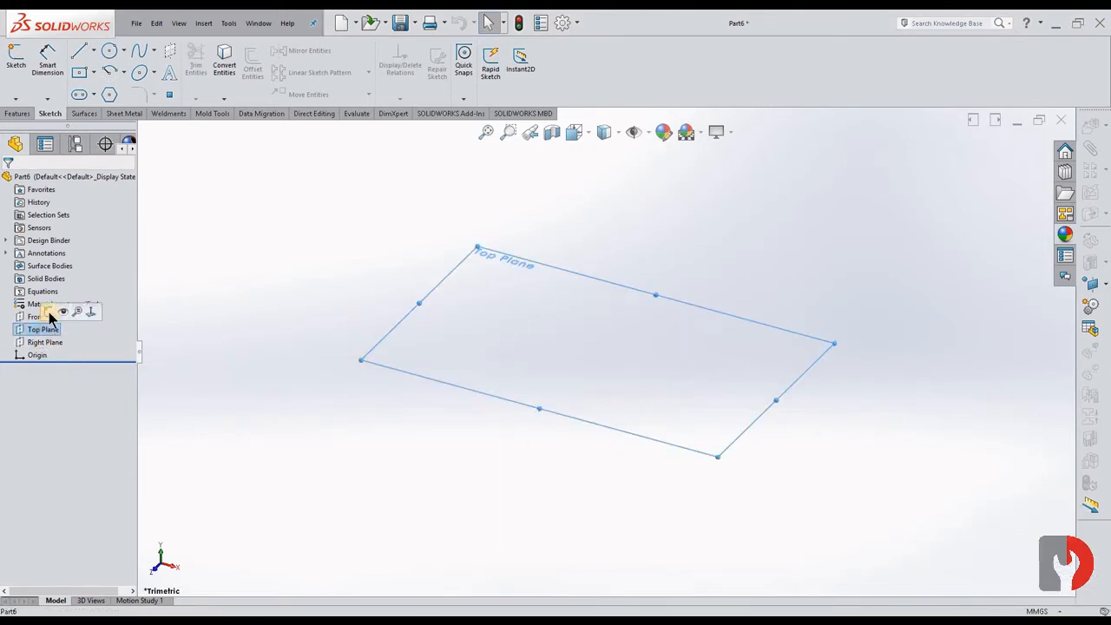
pyautogui.click(49, 312)
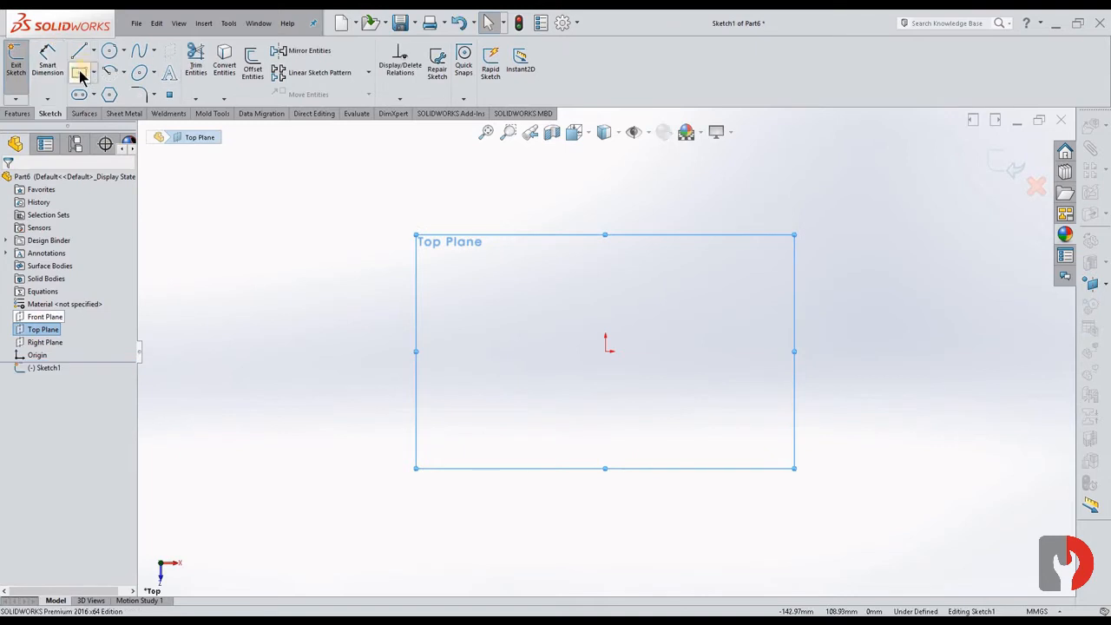
# Sketch a centre rectangle about 127 mm wide and 70 mm high, centred on the origin
pyautogui.click(608, 350)
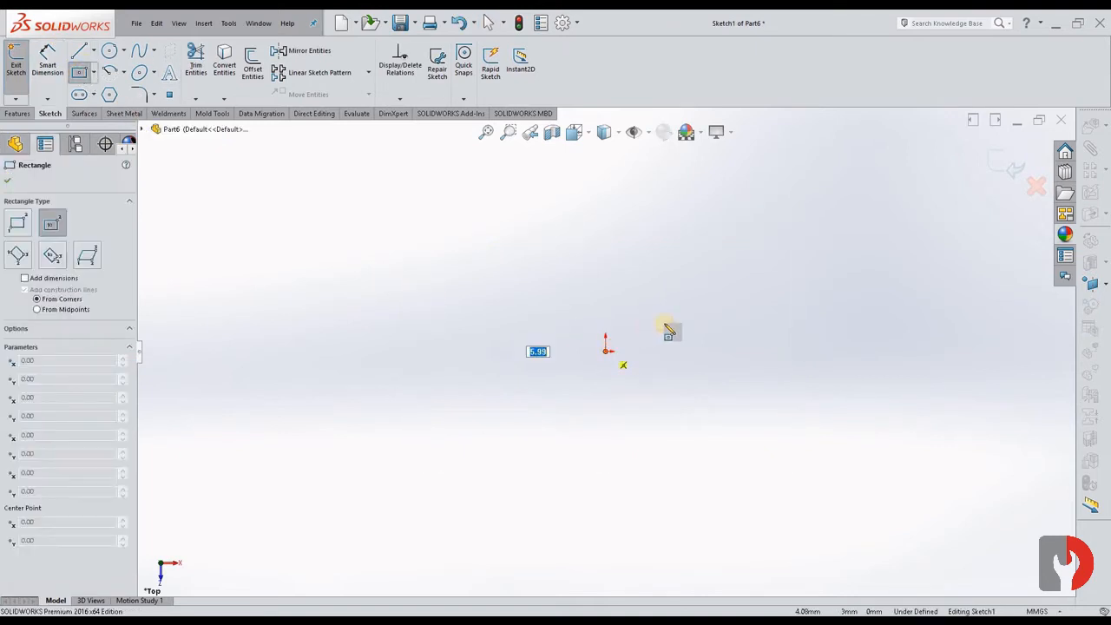
pyautogui.click(764, 277)
pyautogui.press('Escape')
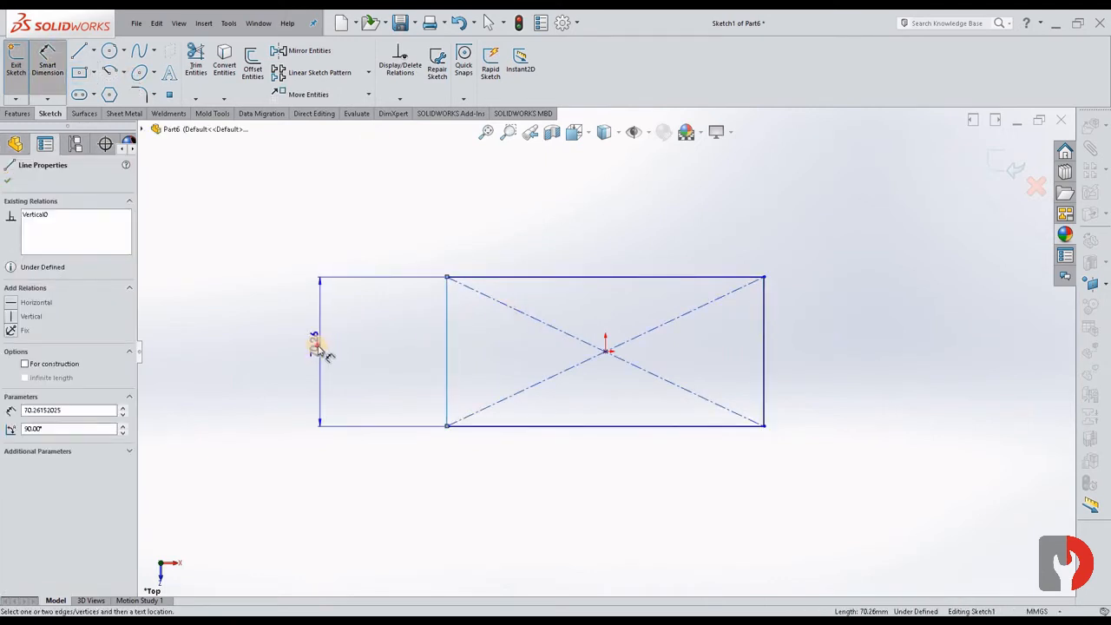
# Dimension the rectangle with a vertical side of 60 mm and a horizontal side of 75 mm
pyautogui.click(318, 347)
pyautogui.write('60')
pyautogui.press('Return')
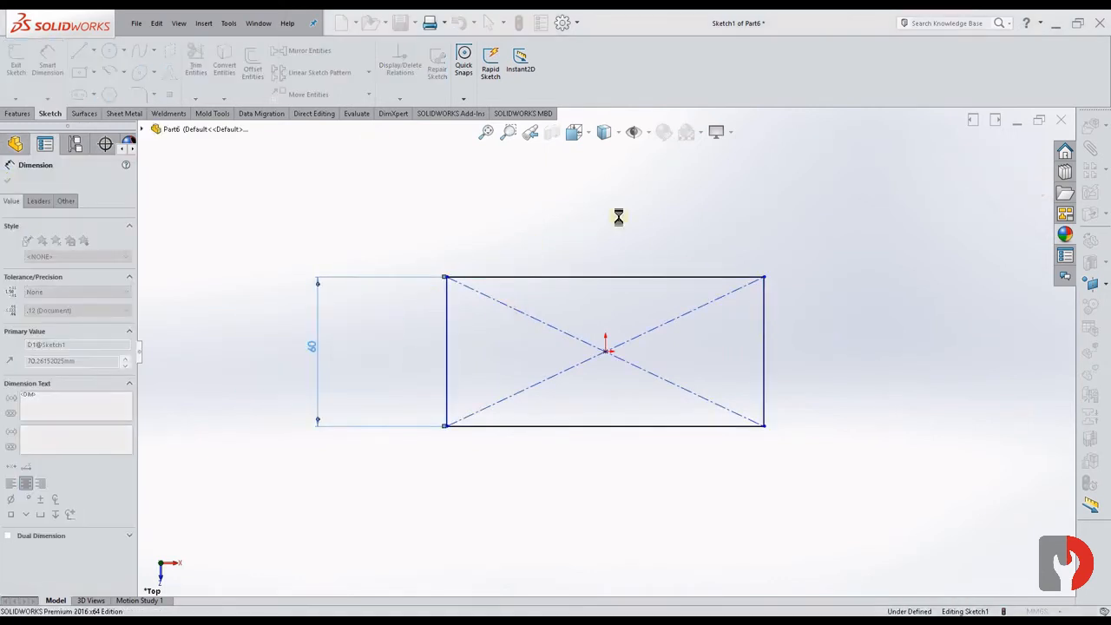
pyautogui.click(581, 248)
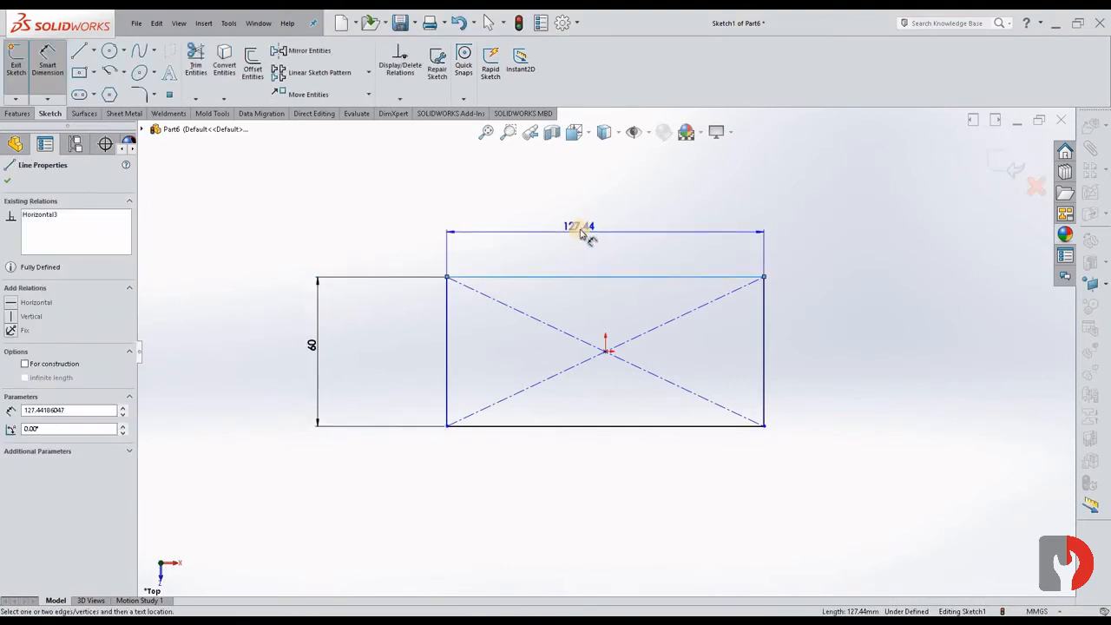
pyautogui.click(584, 230)
pyautogui.write('75')
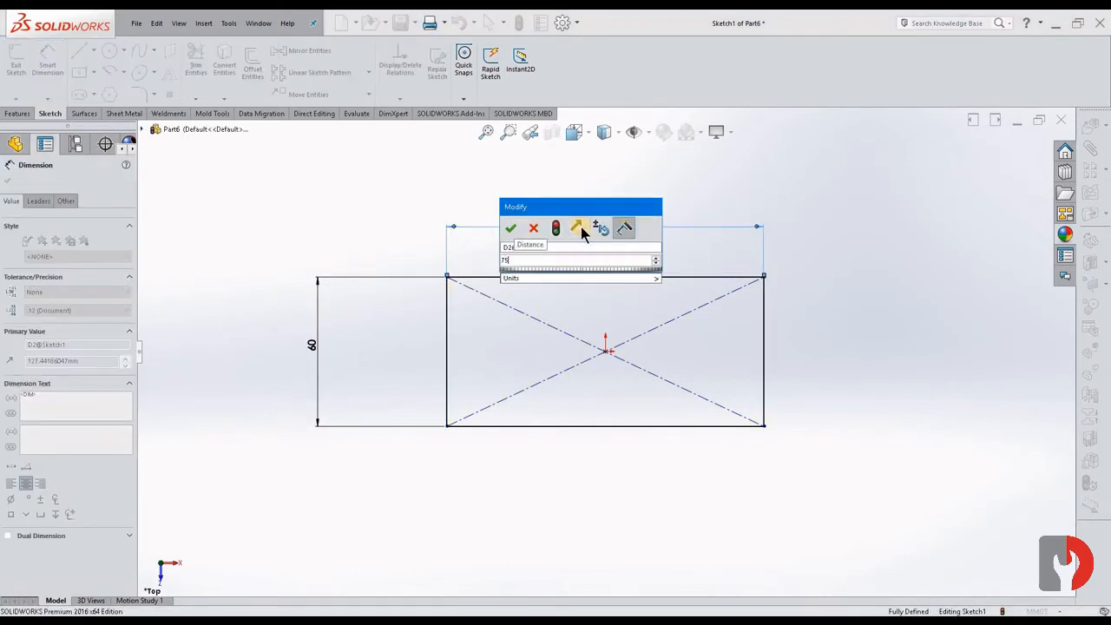
pyautogui.press('Return')
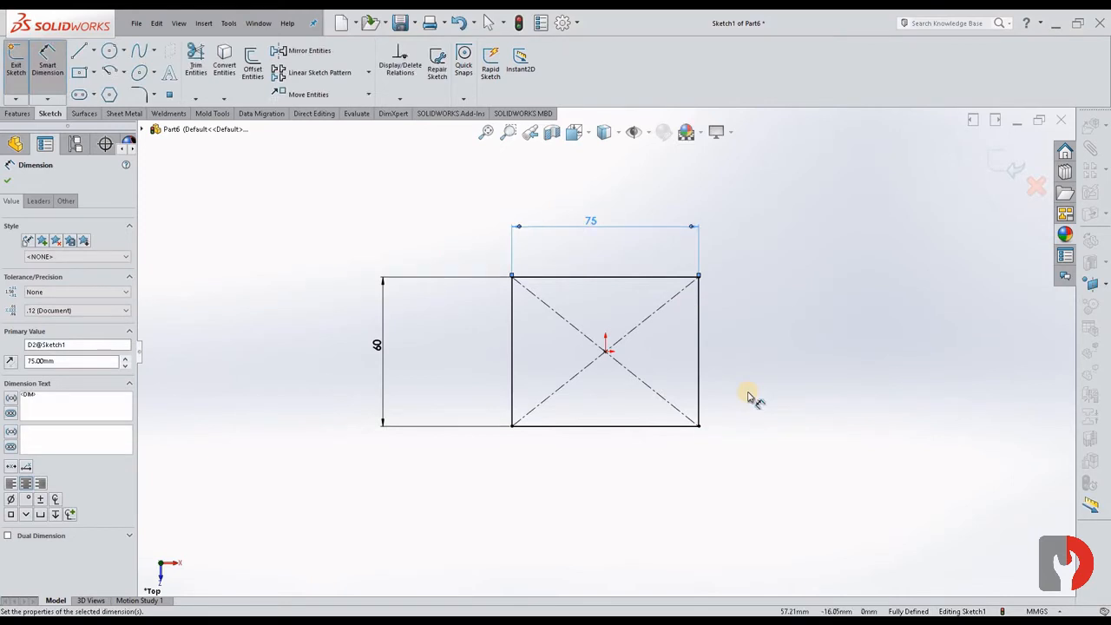
pyautogui.press('Escape')
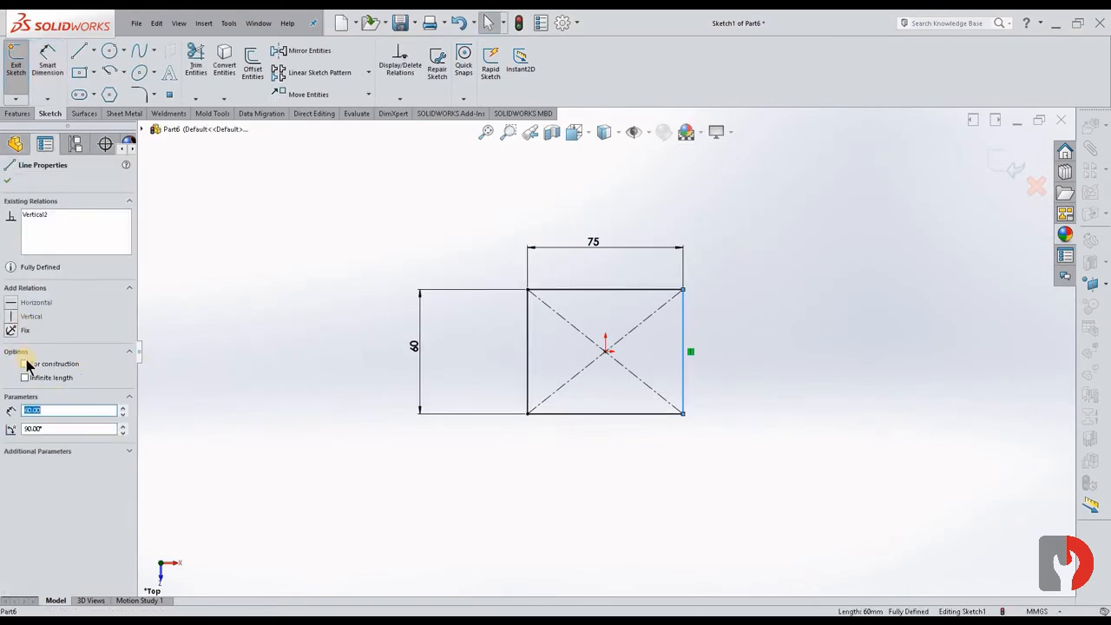
# Make the rectangle's right side construction geometry and close that end with an outward centre-point semicircle centred on its midpoint
pyautogui.click(320, 224)
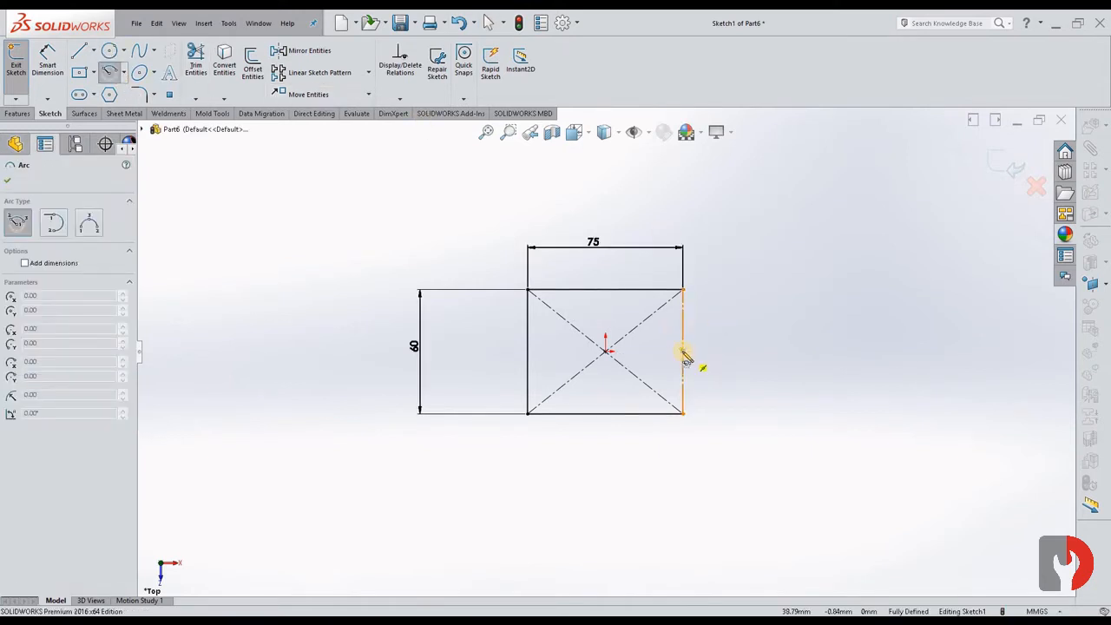
pyautogui.click(684, 352)
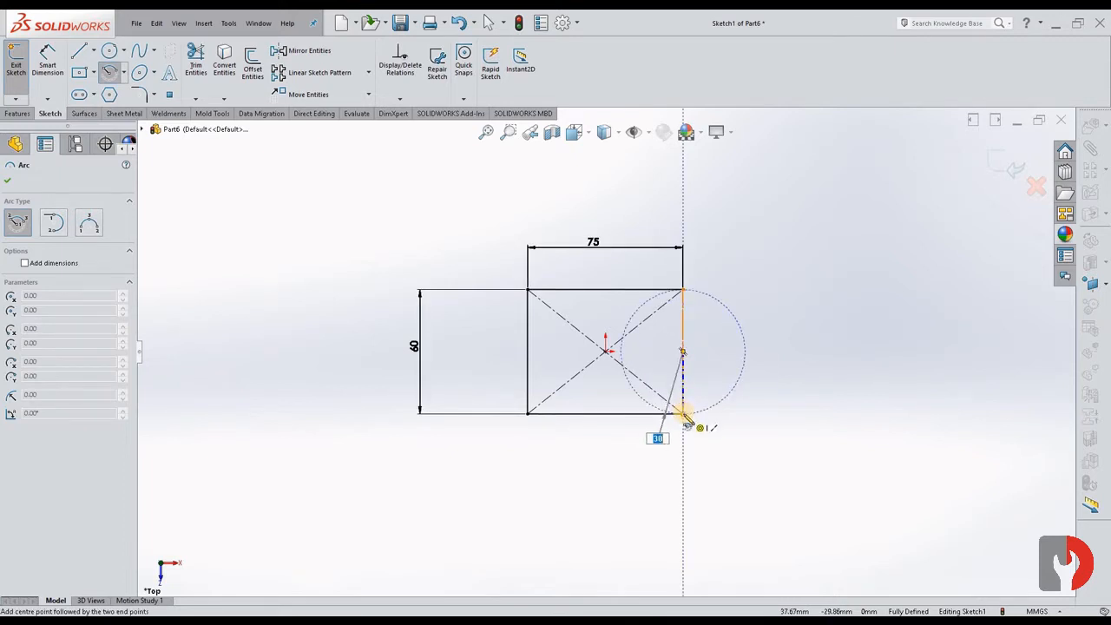
pyautogui.click(683, 291)
pyautogui.press('Escape')
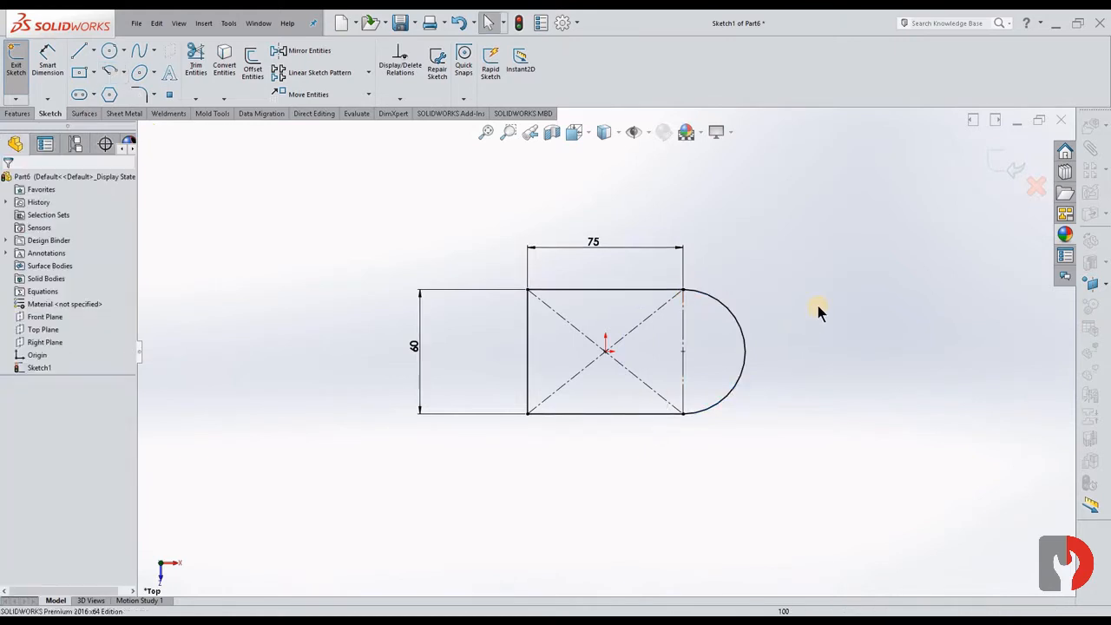
# Sketch a smaller concentric semicircle of about 10 mm radius bulging inward, with both ends on the construction line
pyautogui.press('Return')
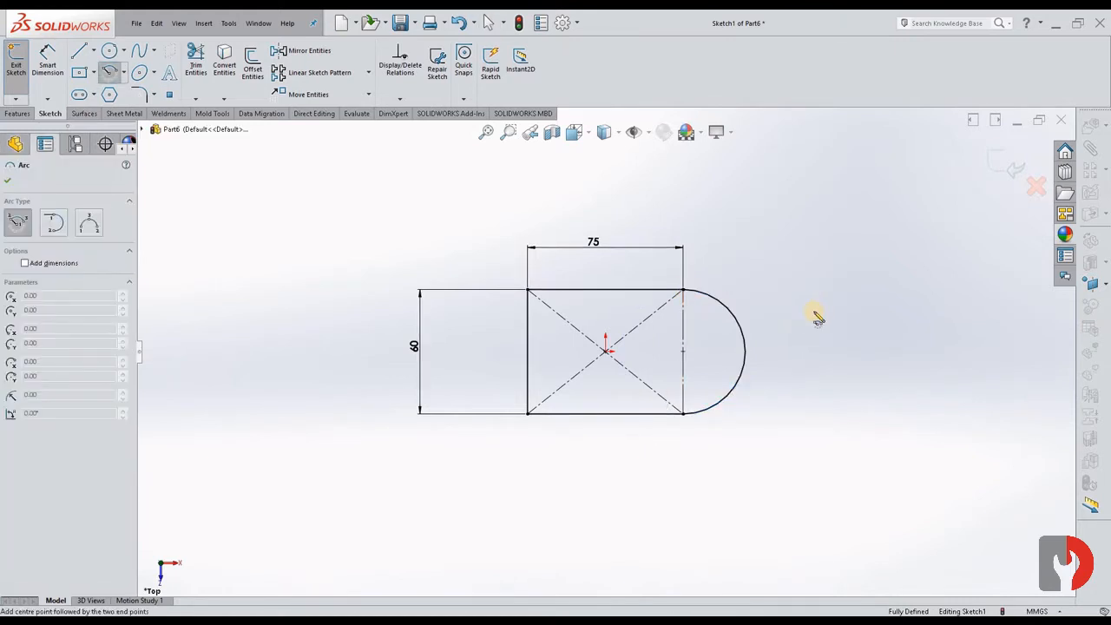
pyautogui.click(683, 352)
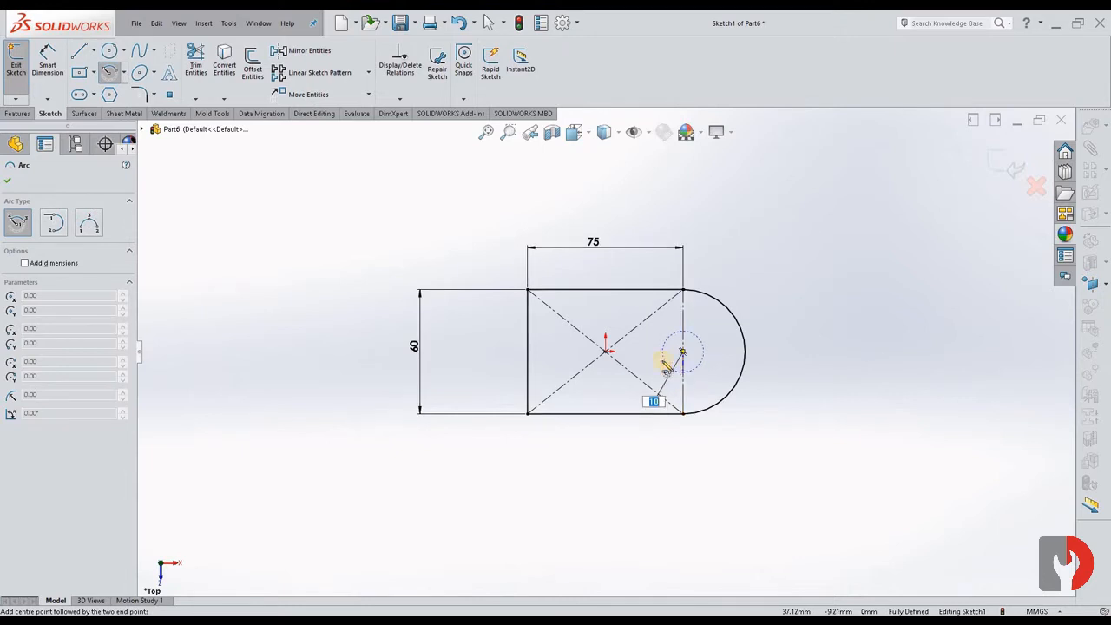
pyautogui.click(665, 365)
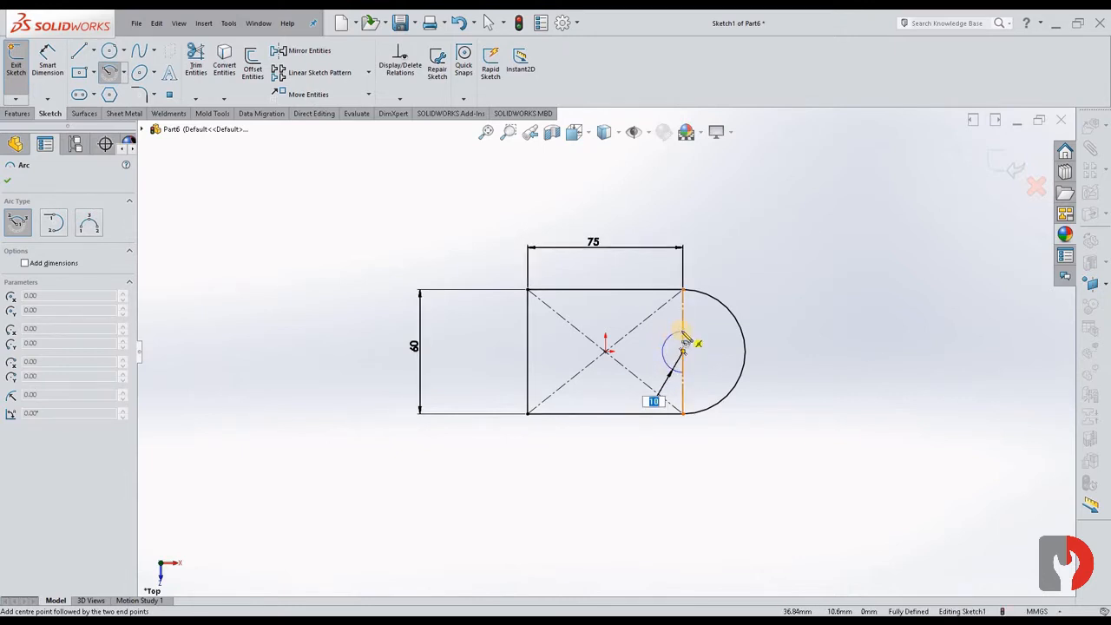
pyautogui.click(683, 334)
pyautogui.press('Escape')
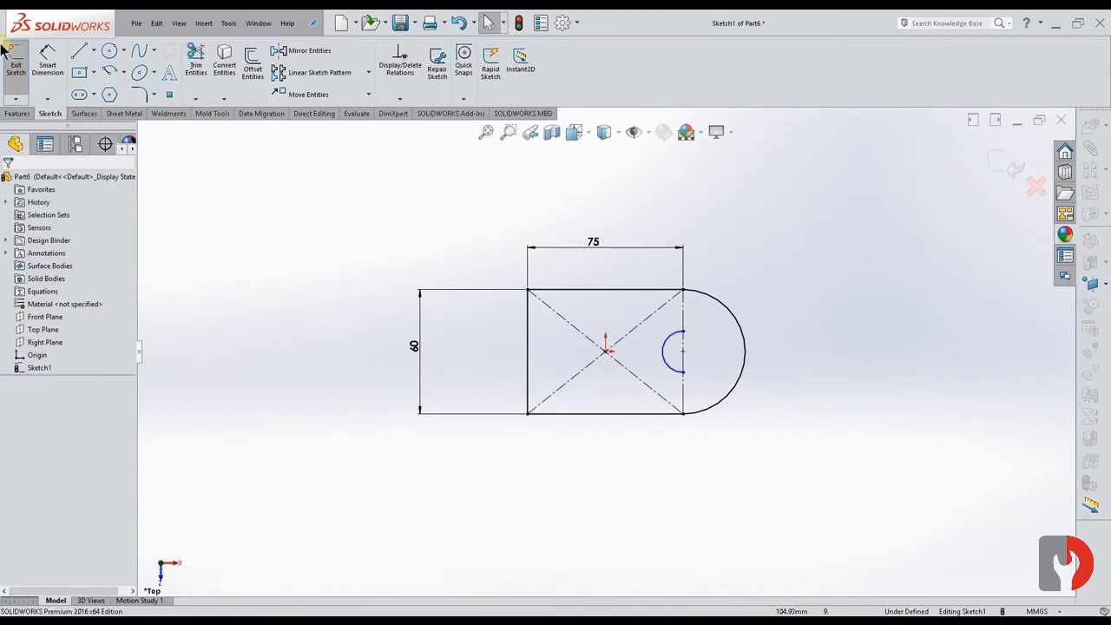
# Add a 10 mm radius dimension to the small inner arc
pyautogui.click(48, 65)
pyautogui.click(666, 342)
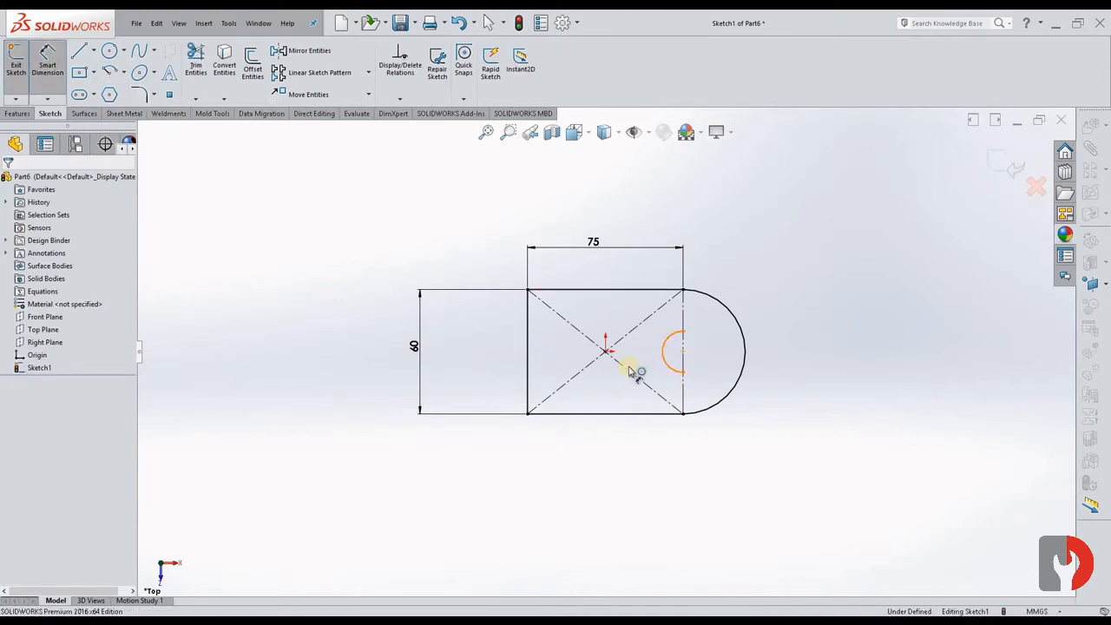
pyautogui.click(611, 390)
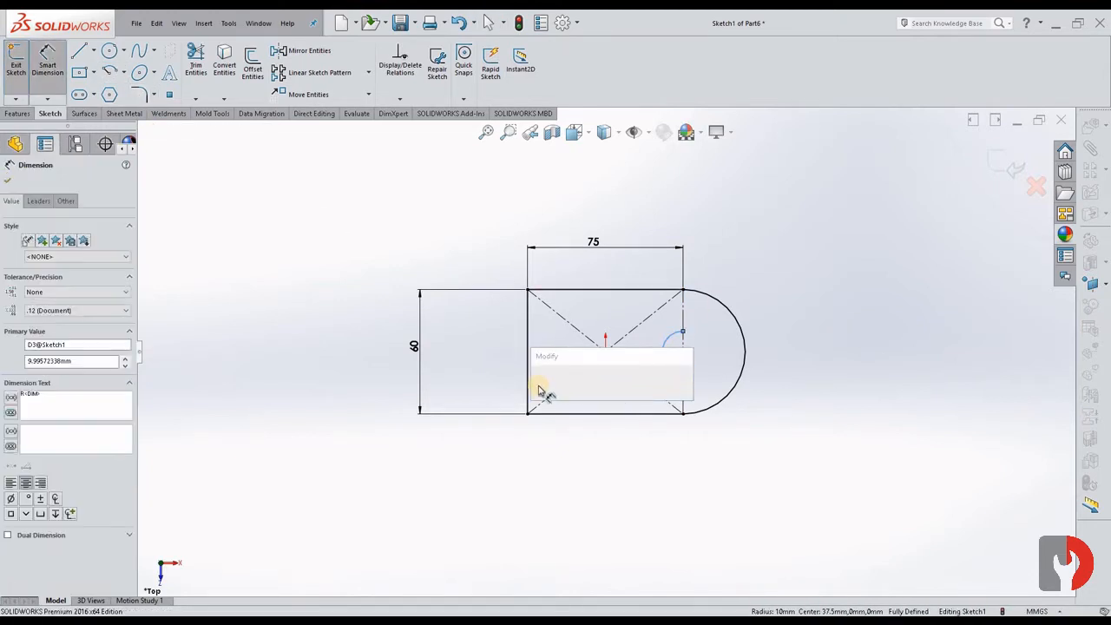
pyautogui.click(562, 389)
pyautogui.press('Escape')
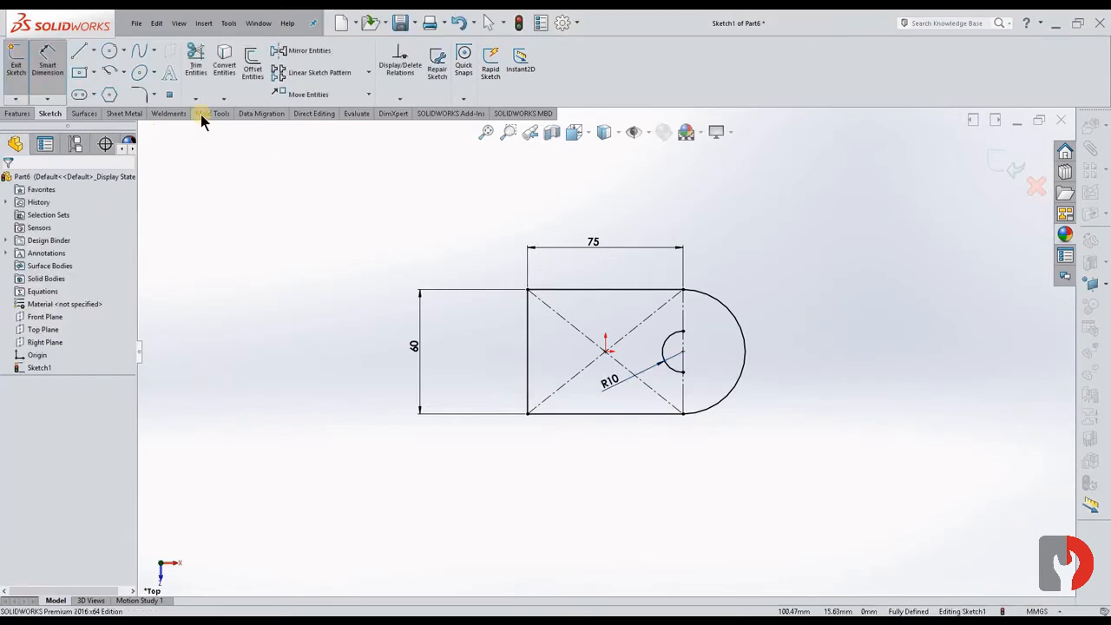
# Draw two horizontal lines from the inner arc's endpoints to the outer arc to form the open slot
pyautogui.click(79, 51)
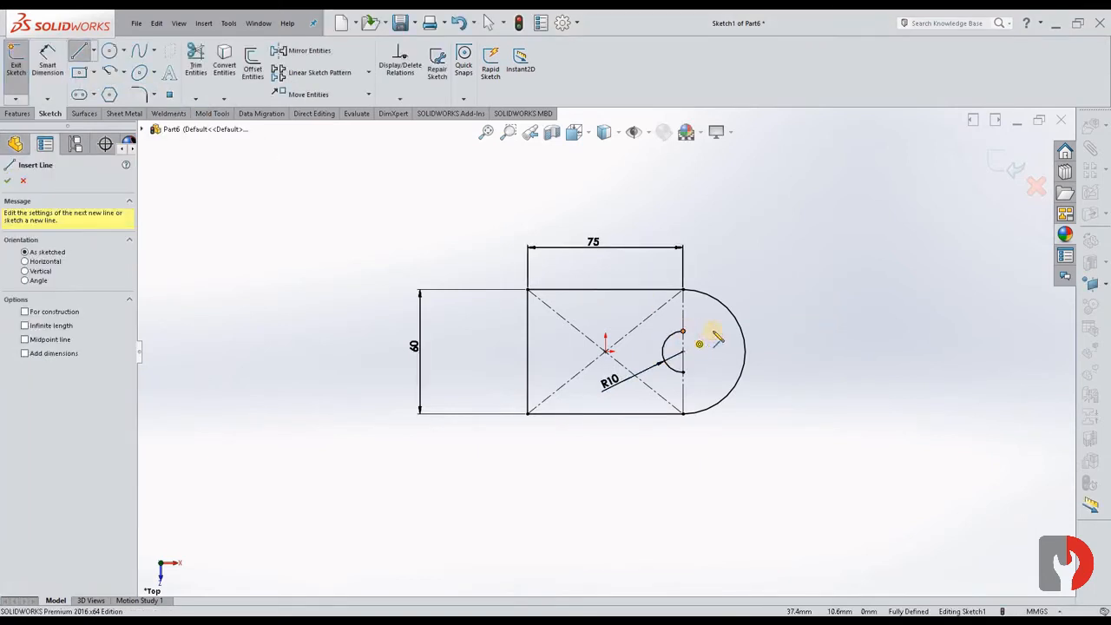
pyautogui.click(683, 331)
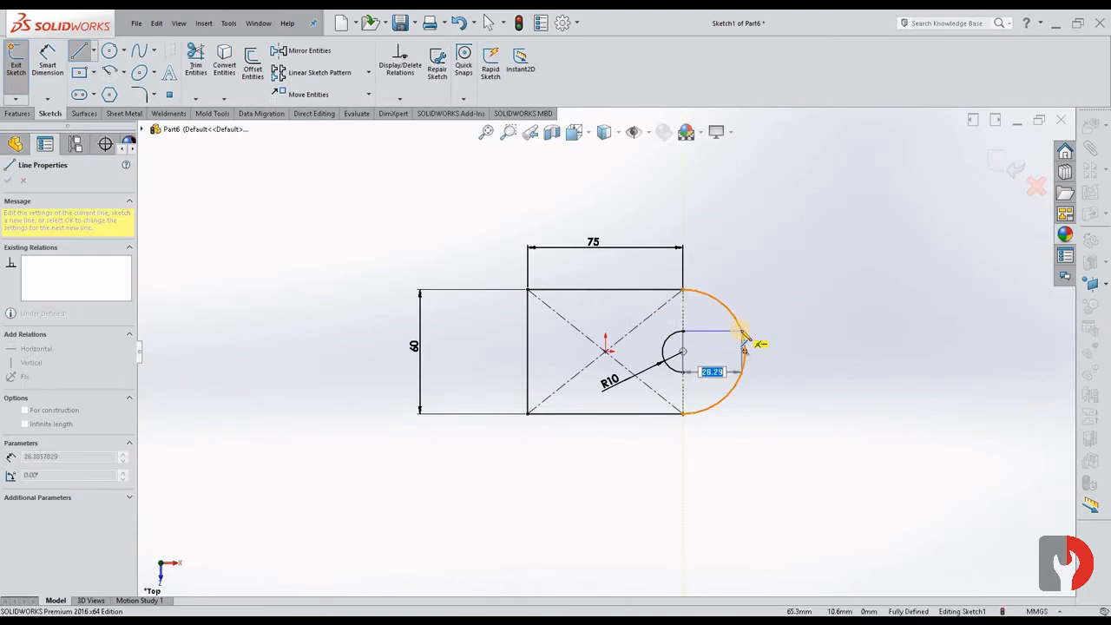
pyautogui.click(743, 332)
pyautogui.press('Escape')
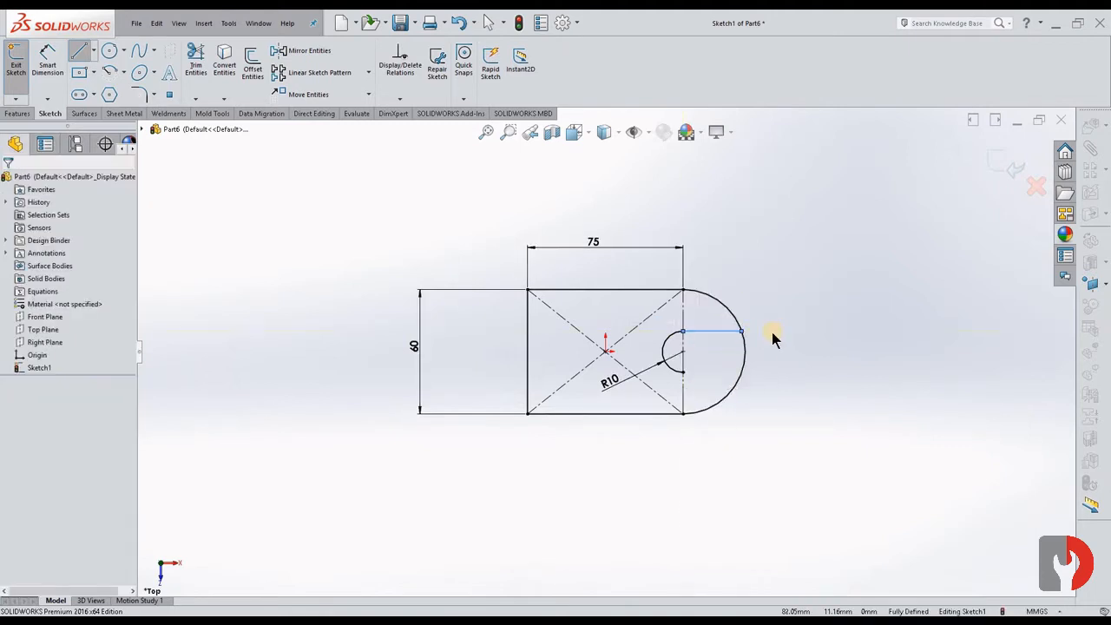
pyautogui.press('l')
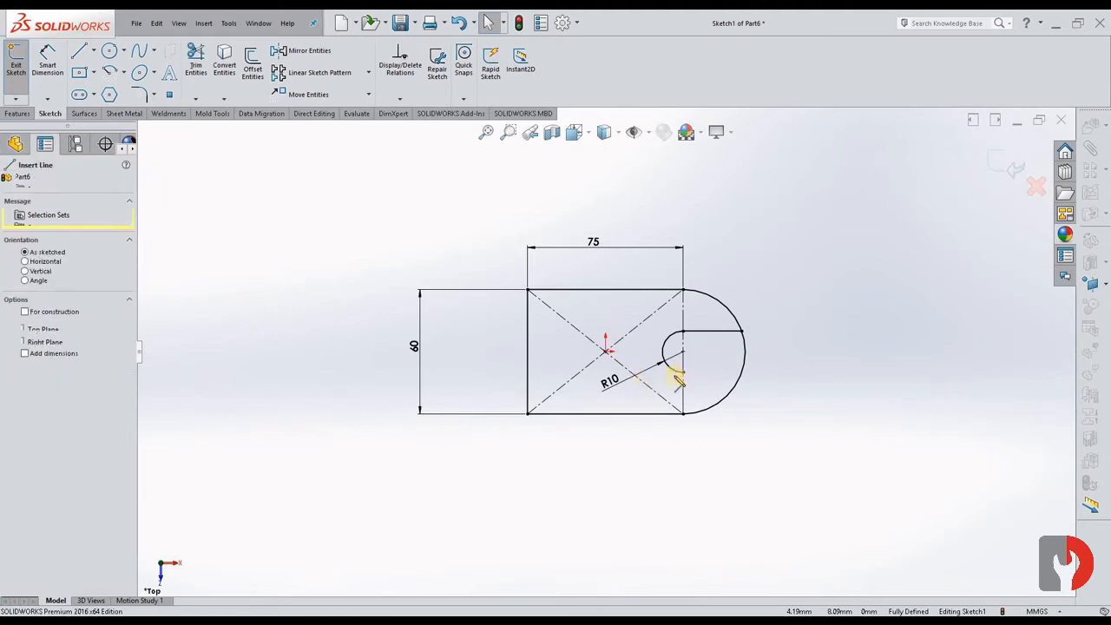
pyautogui.click(685, 372)
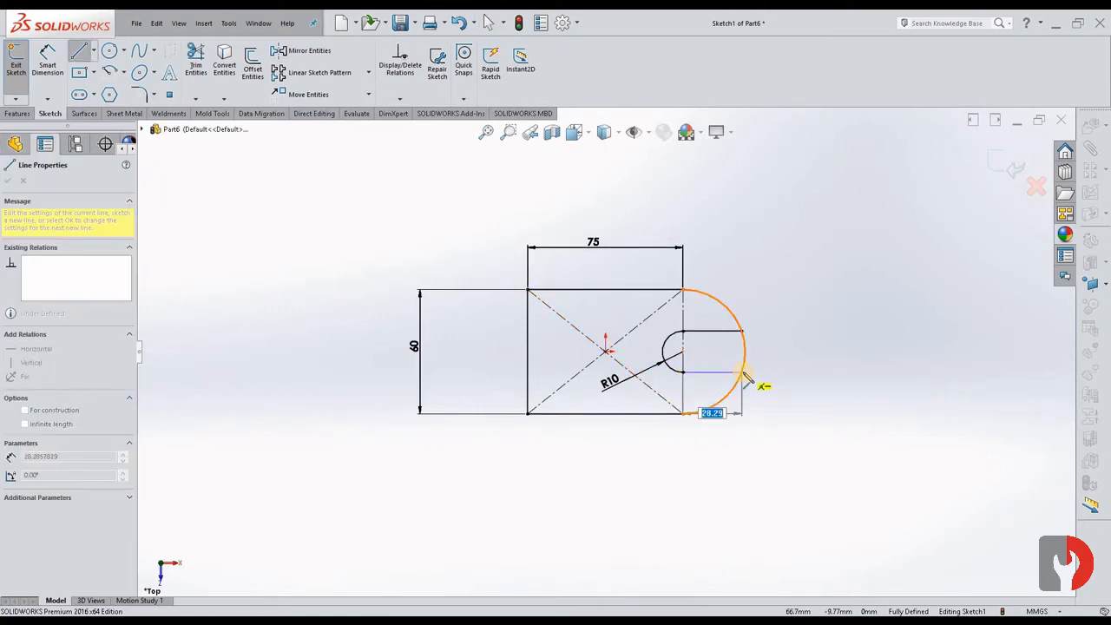
pyautogui.click(743, 372)
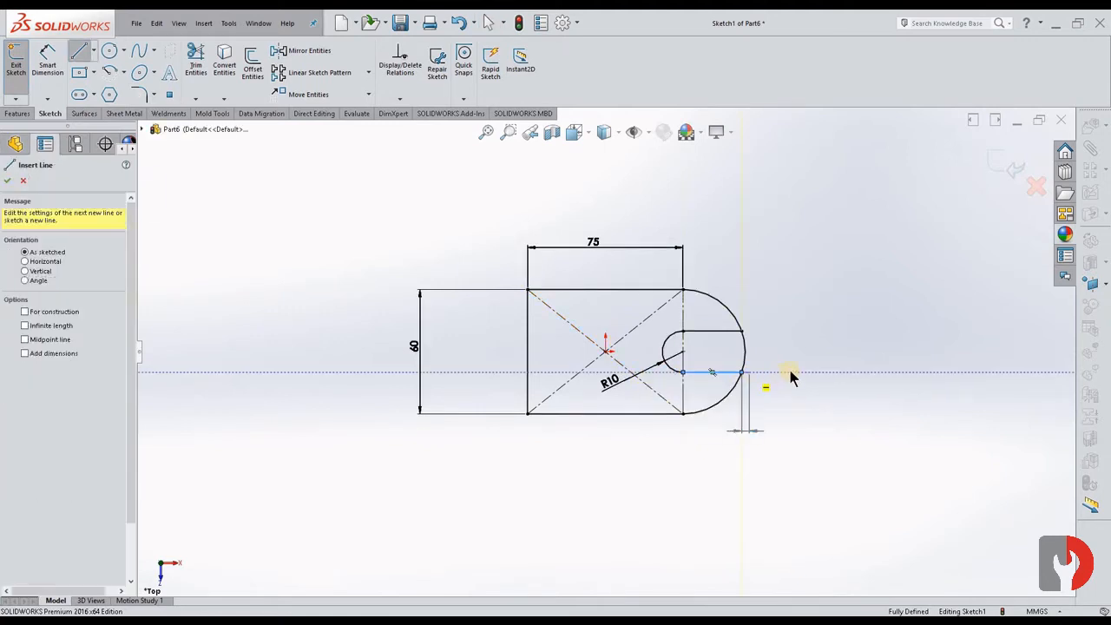
pyautogui.press('Escape')
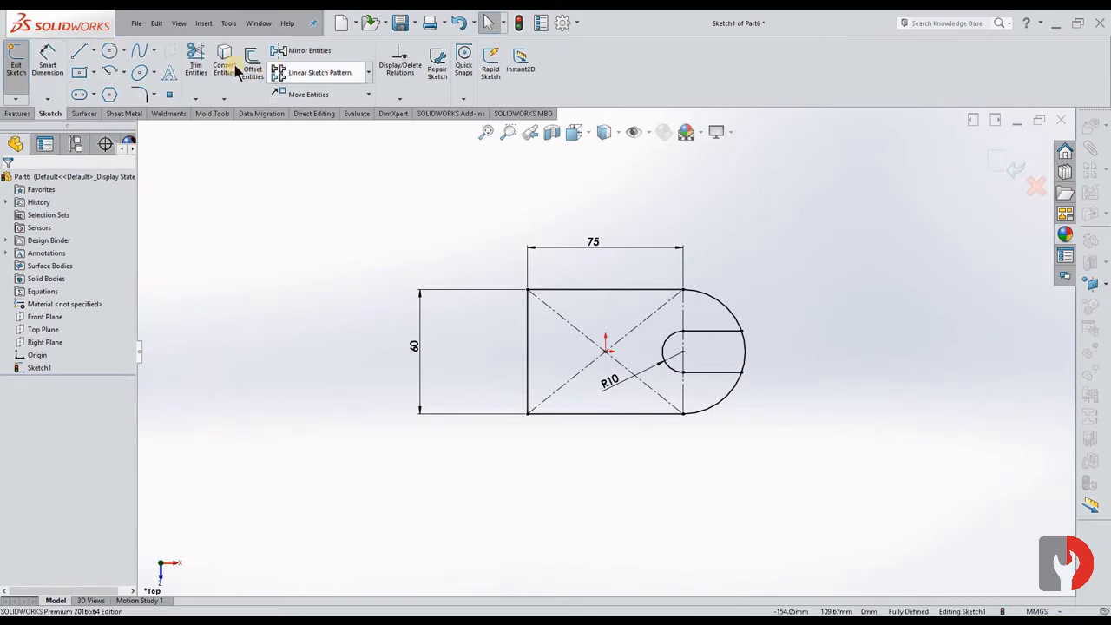
# Trim the outer arc segment between the two slot lines and exit the sketch
pyautogui.click(195, 58)
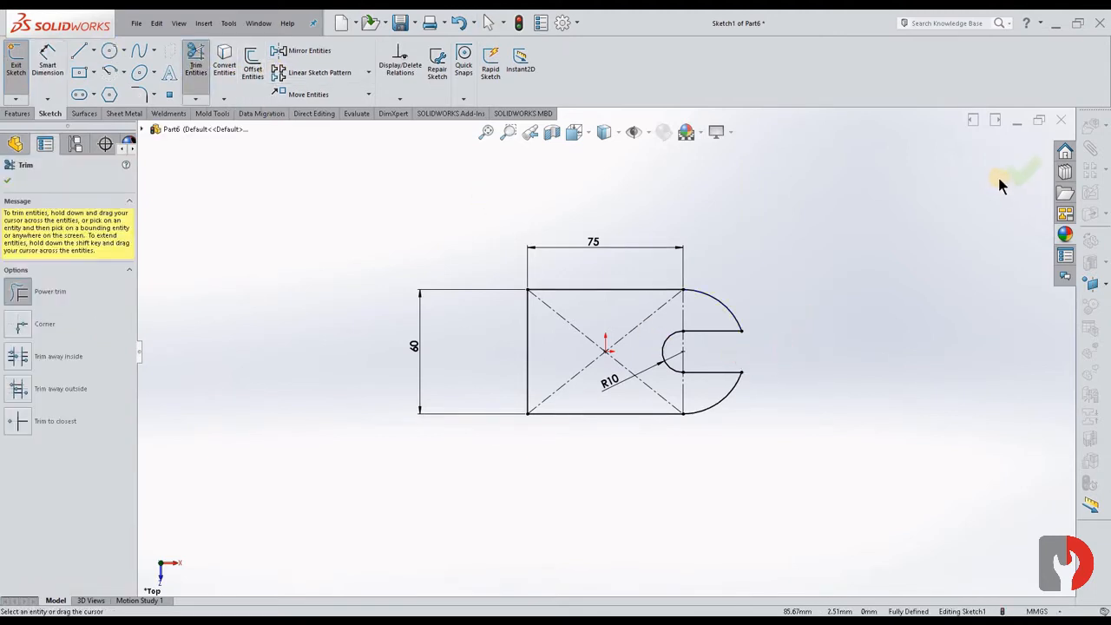
pyautogui.click(1029, 178)
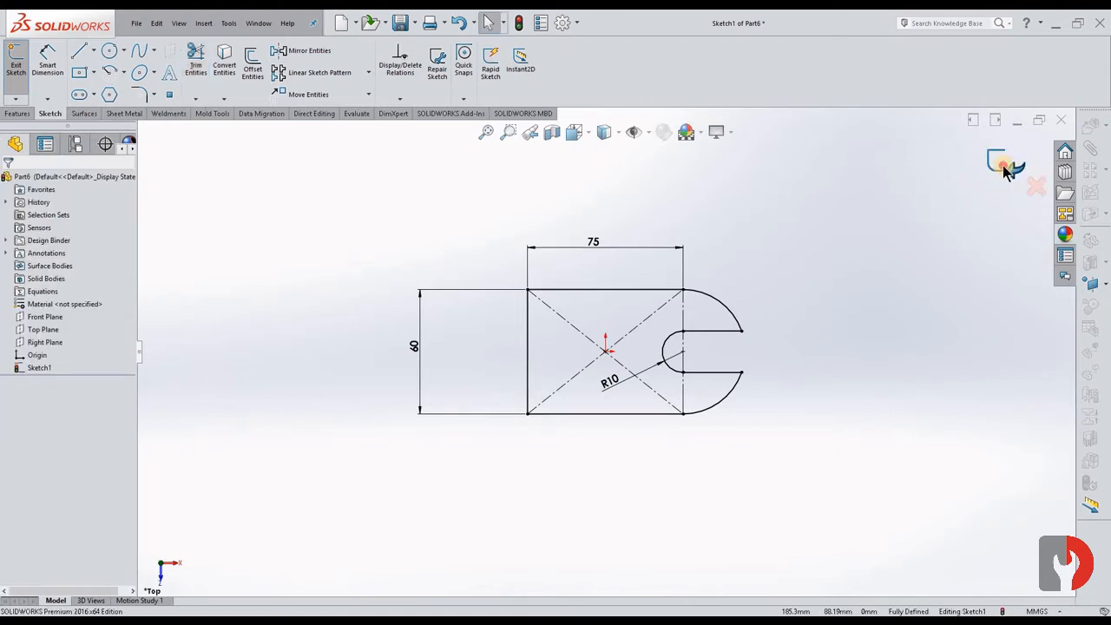
pyautogui.click(1004, 169)
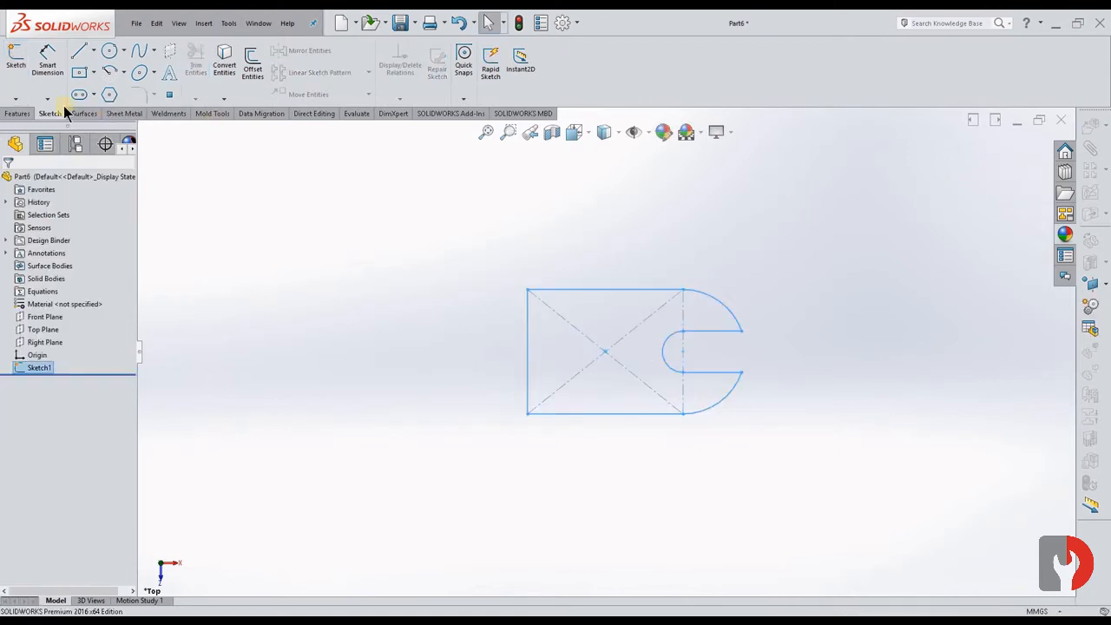
# Extrude the slotted base plate sketch 15 mm with a Mid Plane end condition
pyautogui.click(18, 114)
pyautogui.click(23, 66)
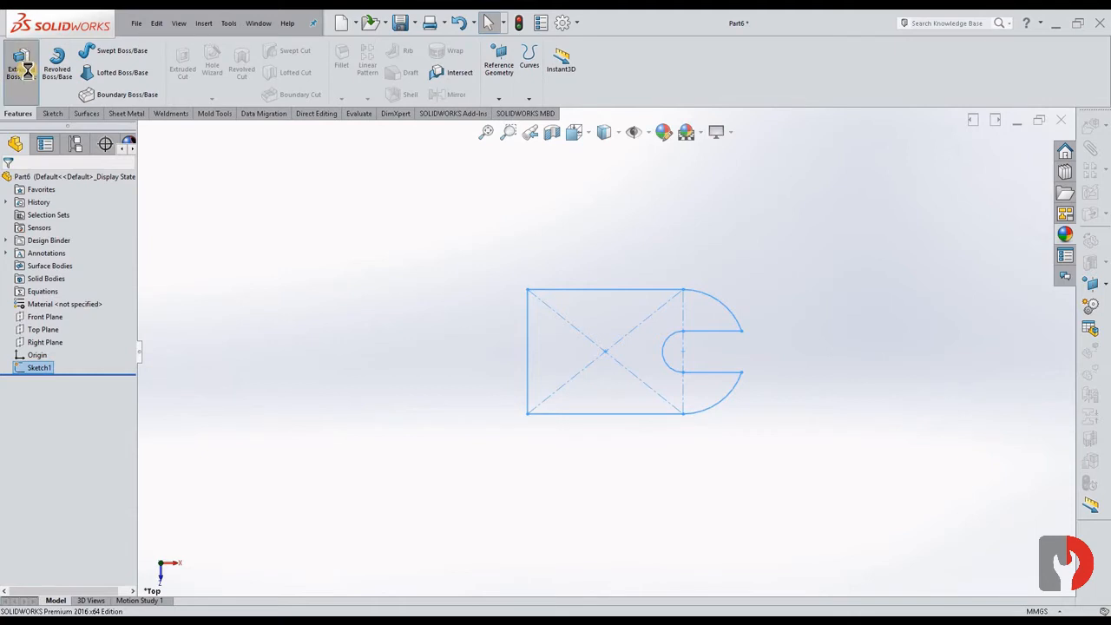
pyautogui.click(58, 250)
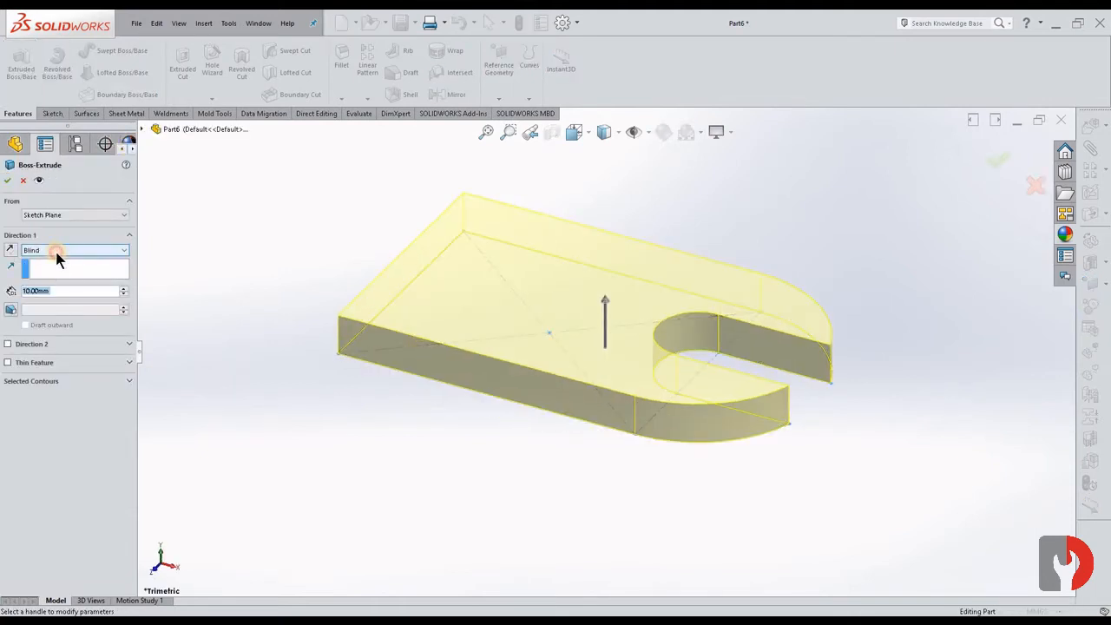
pyautogui.click(48, 300)
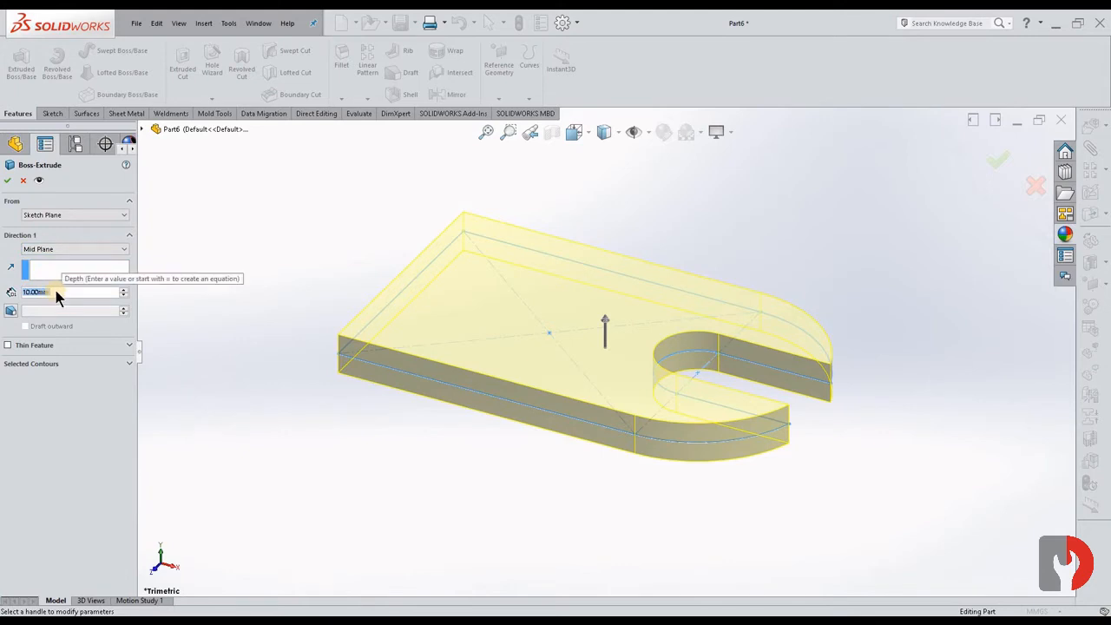
pyautogui.write('15')
pyautogui.press('Return')
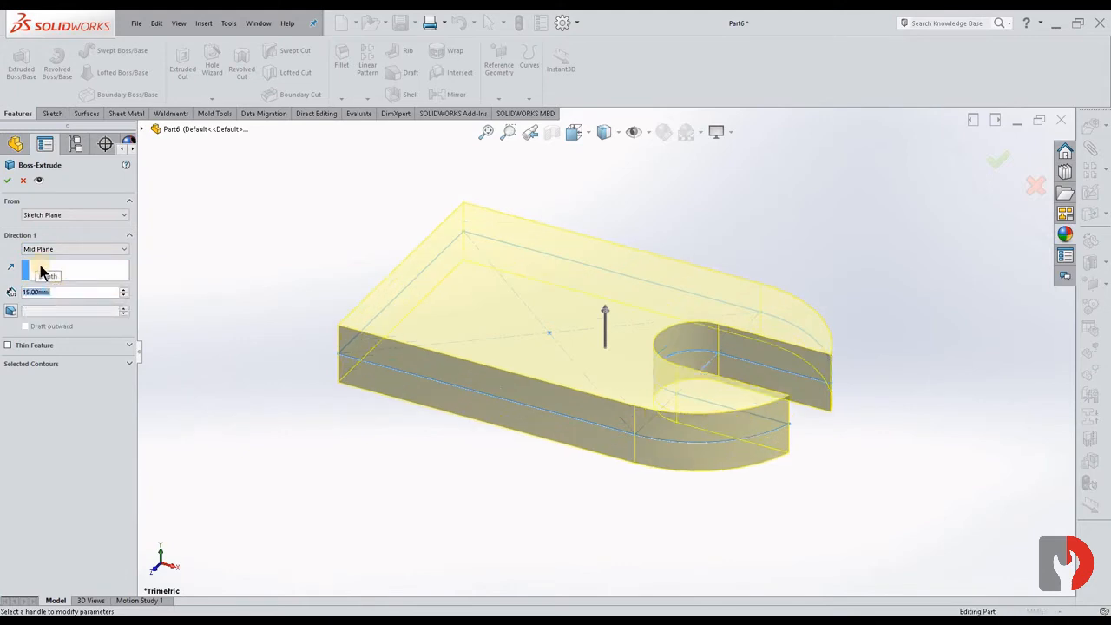
pyautogui.click(7, 180)
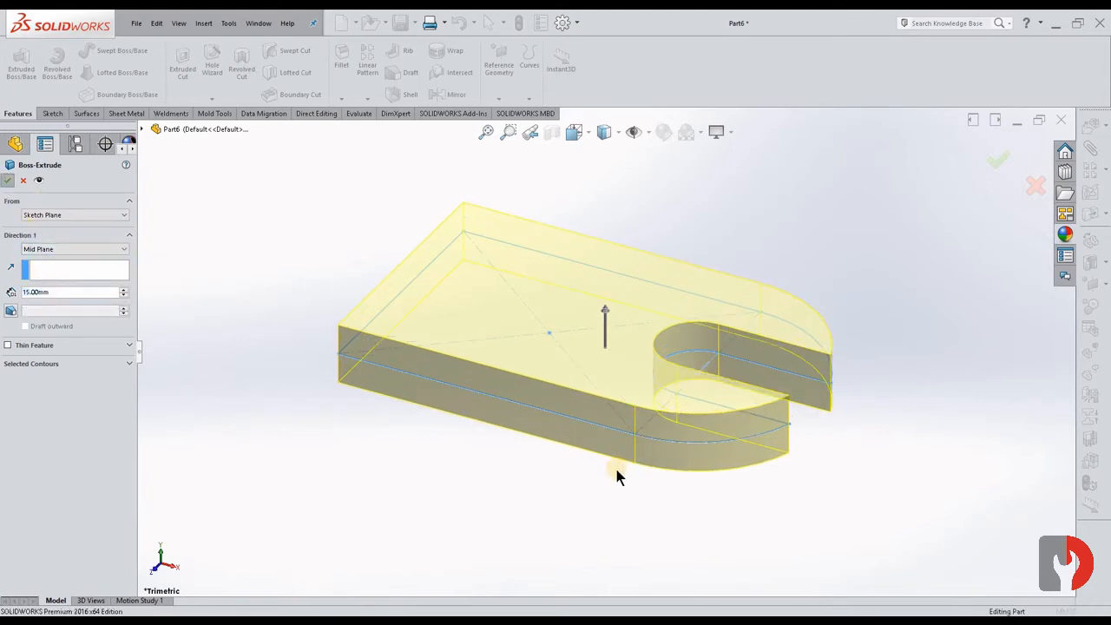
# Start a sketch on the plate's flat end face opposite the slot and draw a vertical centerline about 63 mm up from the origin
pyautogui.moveTo(811, 426); pyautogui.dragTo(596, 392, button='middle')
pyautogui.click(631, 369)
pyautogui.click(643, 351)
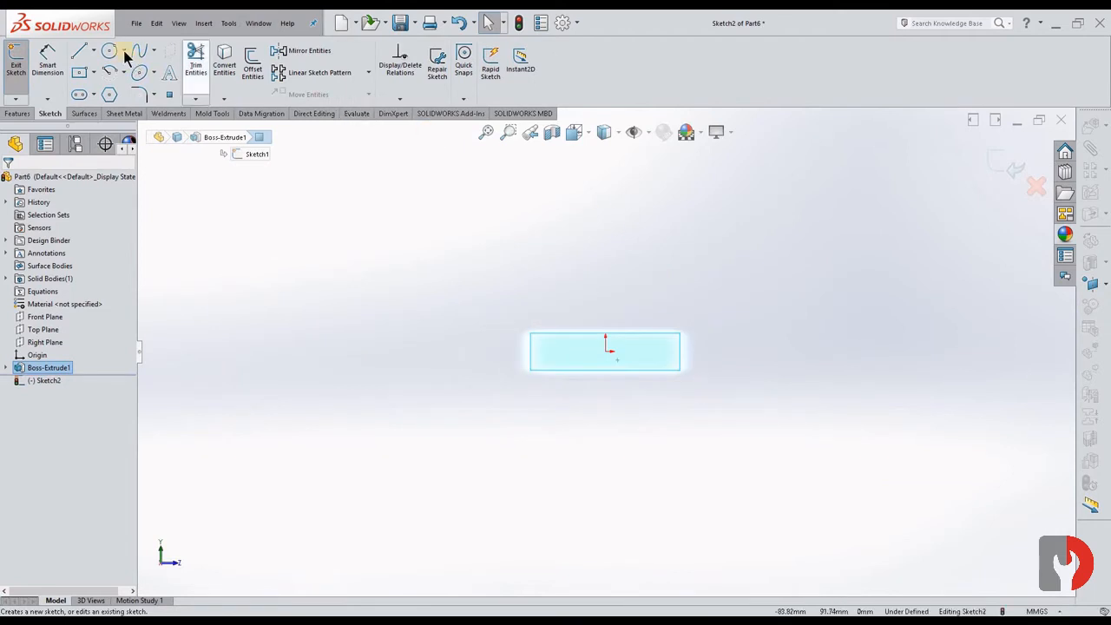
pyautogui.click(93, 50)
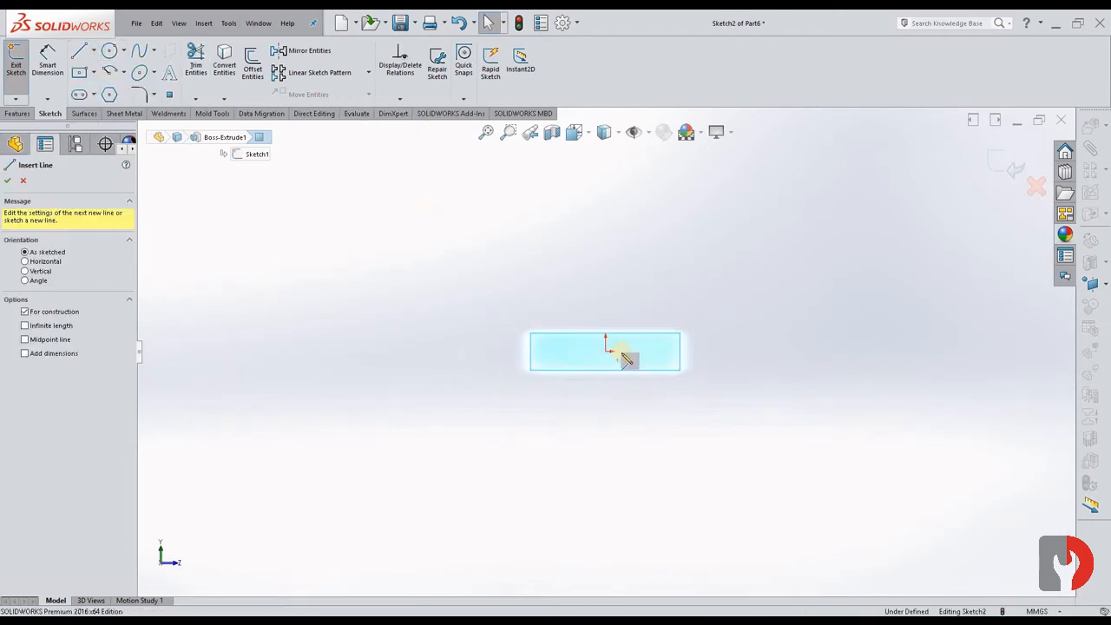
pyautogui.moveTo(606, 287); pyautogui.dragTo(610, 198)
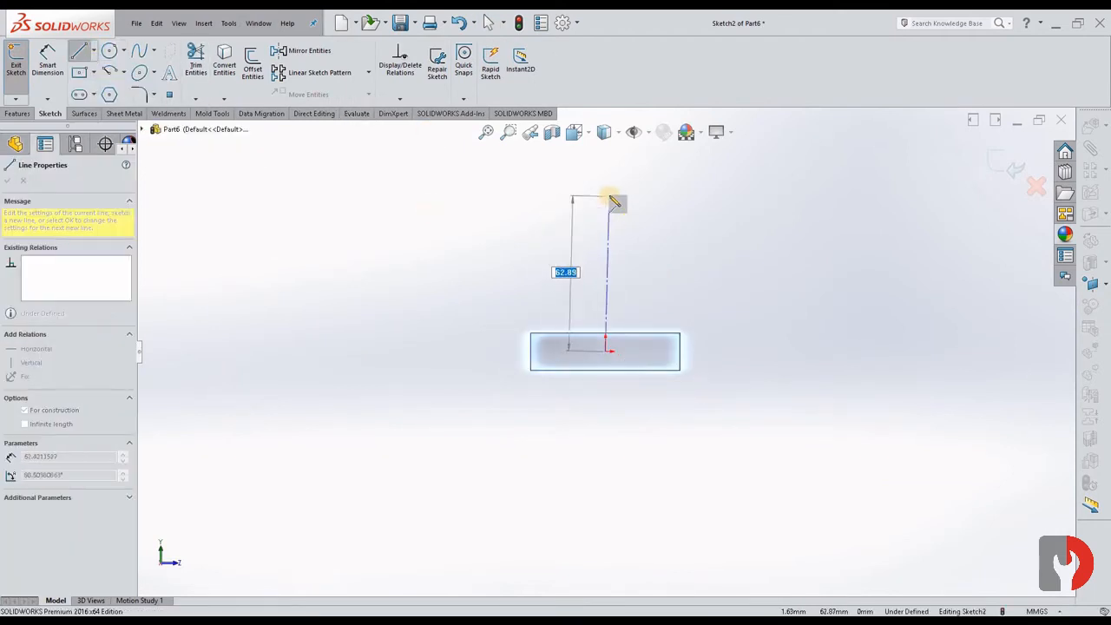
# Dimension the centerline's upper endpoint 65 mm above the plate's top edge
pyautogui.click(47, 63)
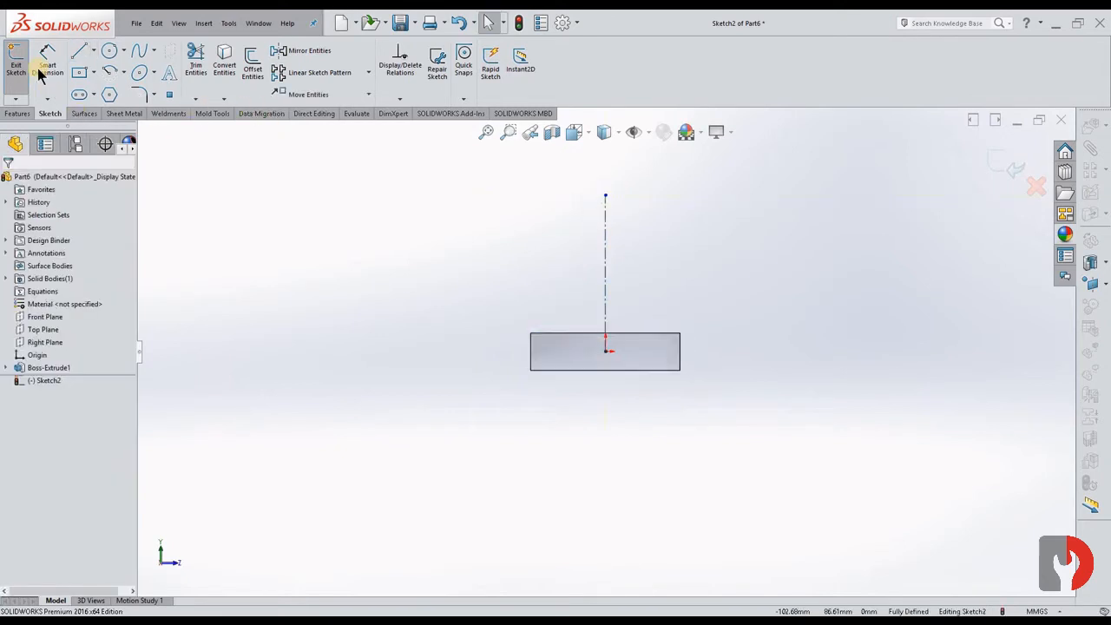
pyautogui.click(606, 198)
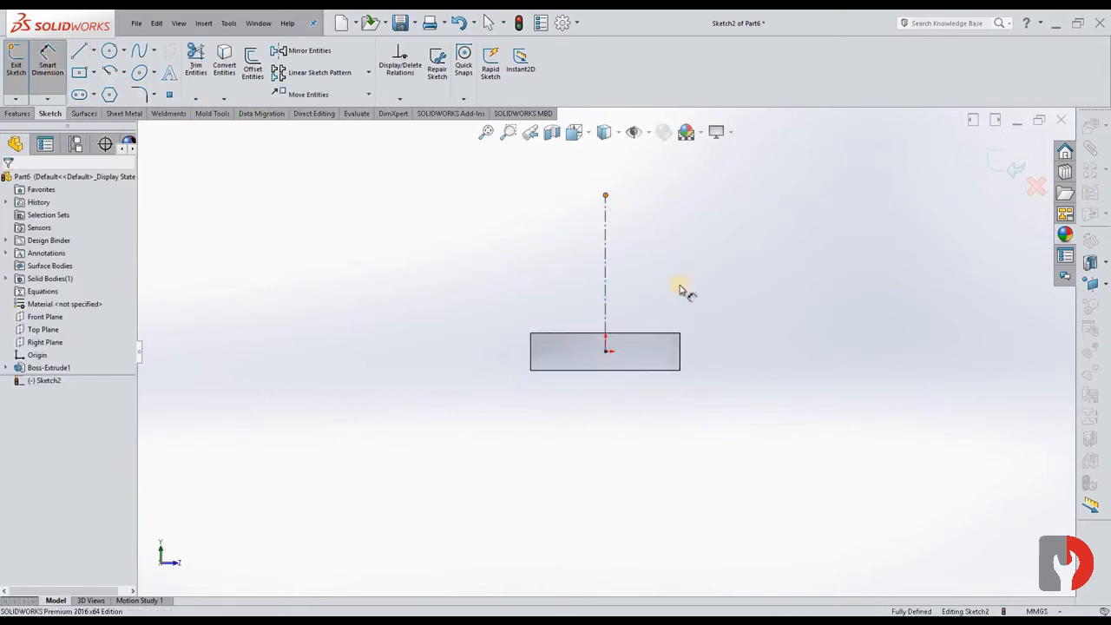
pyautogui.click(662, 337)
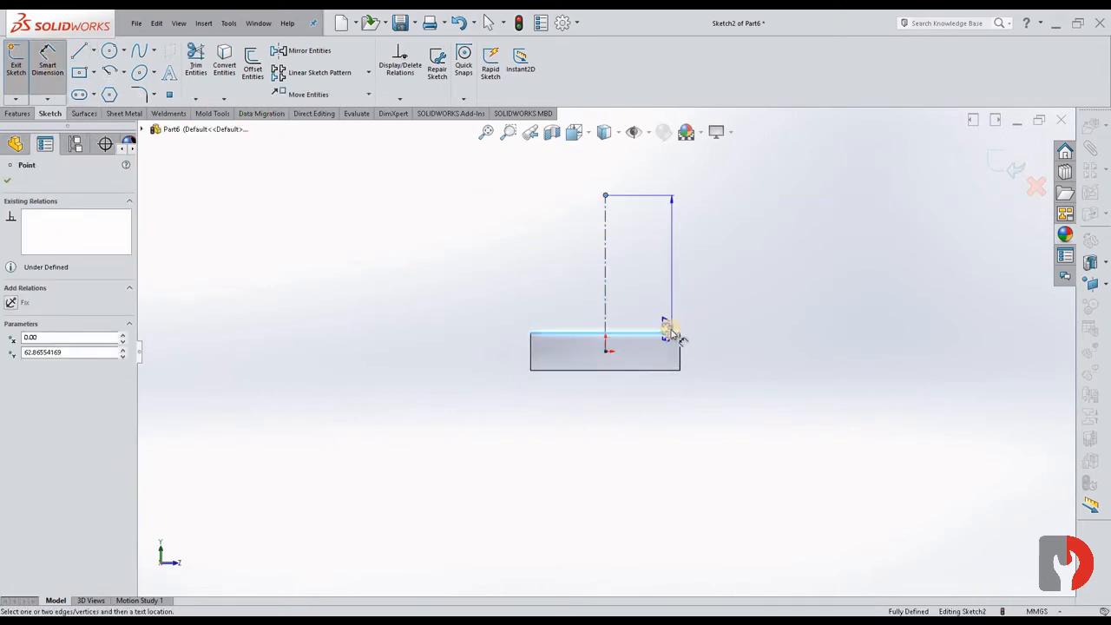
pyautogui.click(774, 258)
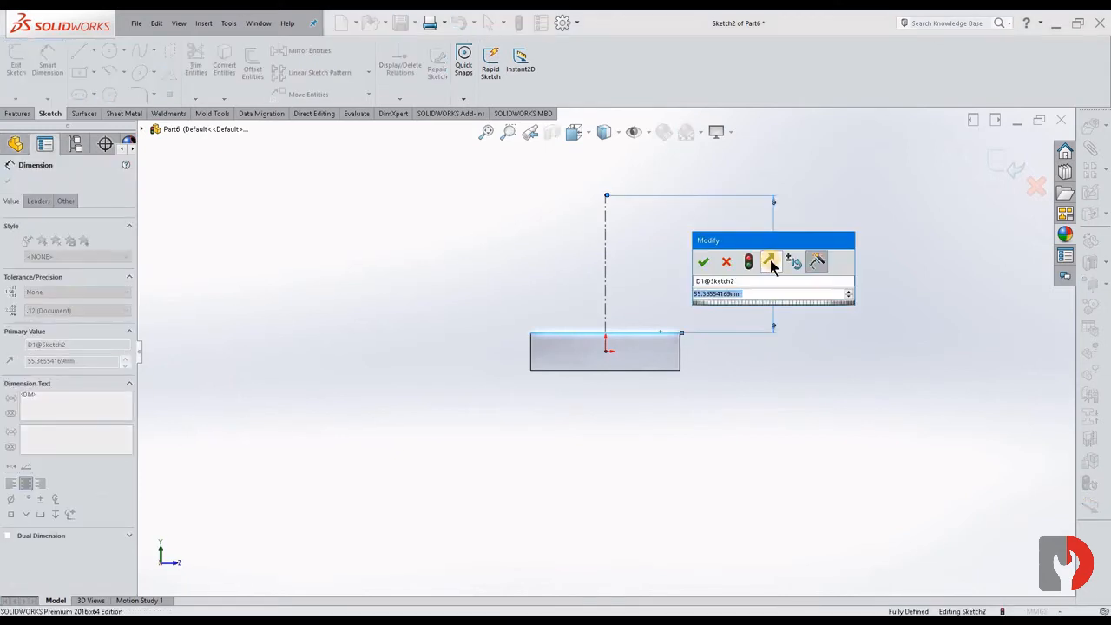
pyautogui.write('65')
pyautogui.press('Return')
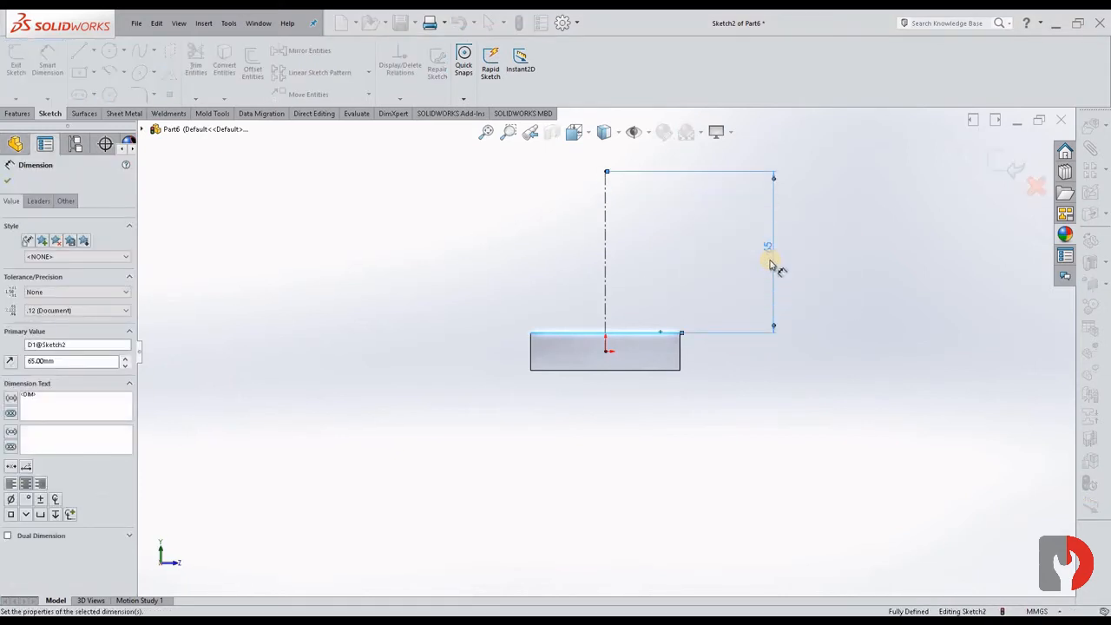
pyautogui.click(843, 292)
pyautogui.scroll(2, 820, 336)
pyautogui.scroll(-3, 612, 225)
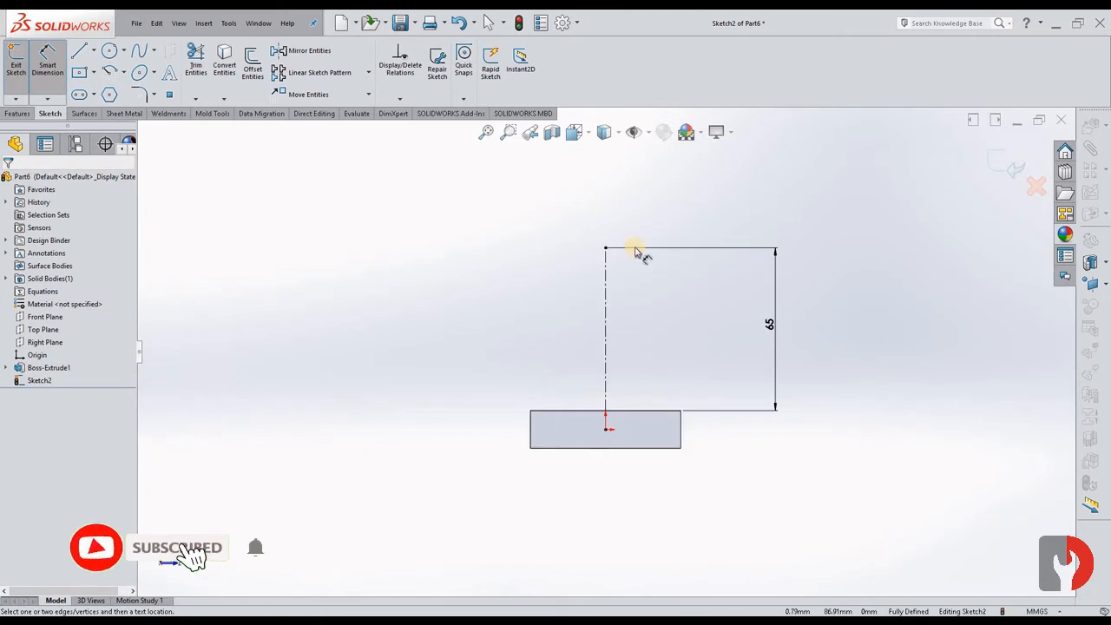
# Draw a horizontal midpoint line extending 30 mm each side of the centerline's upper endpoint and convert it to construction geometry
pyautogui.click(95, 50)
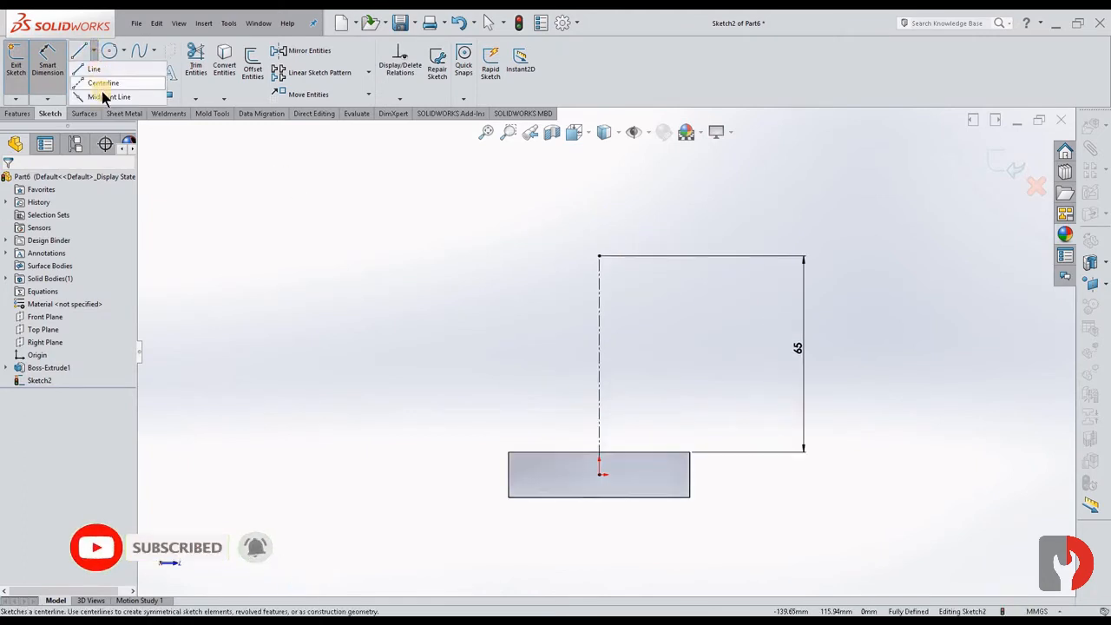
pyautogui.click(103, 94)
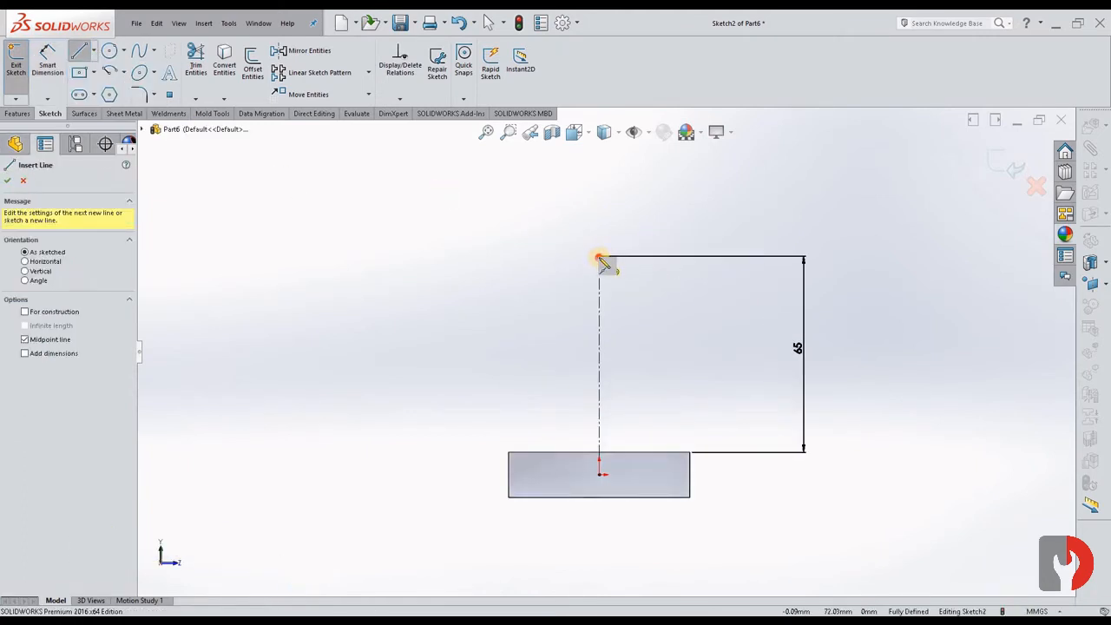
pyautogui.click(599, 257)
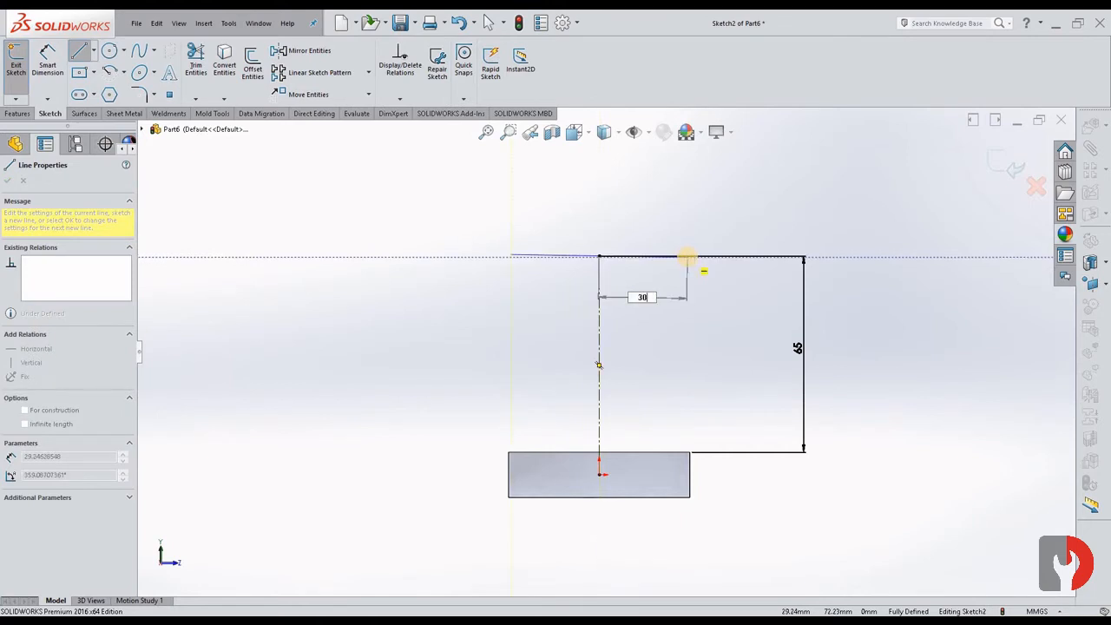
pyautogui.click(692, 257)
pyautogui.press('Escape')
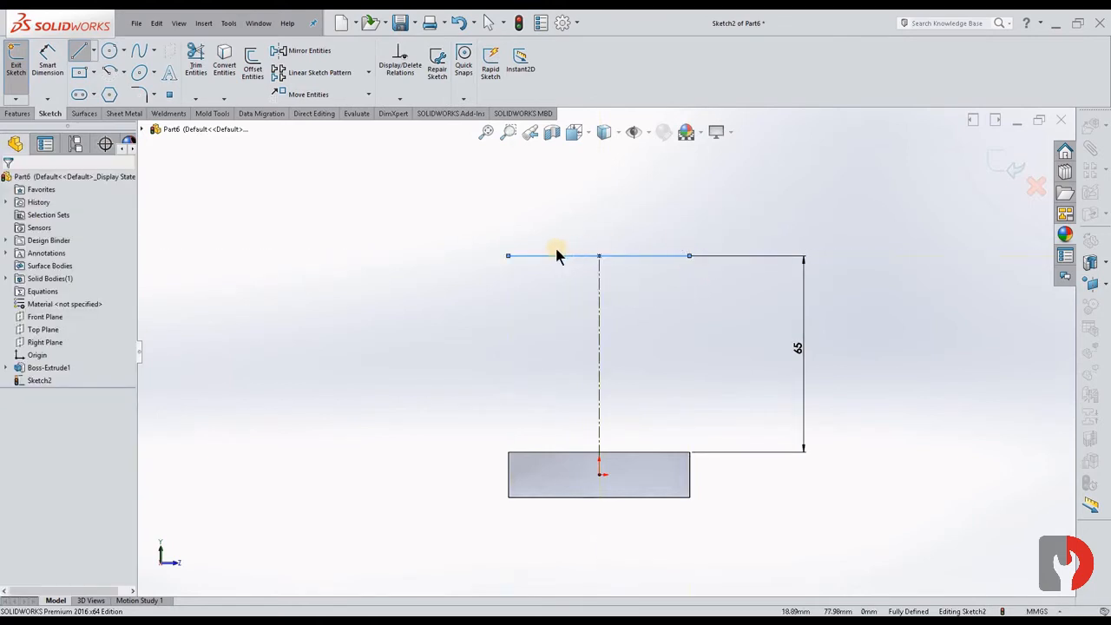
pyautogui.click(554, 257)
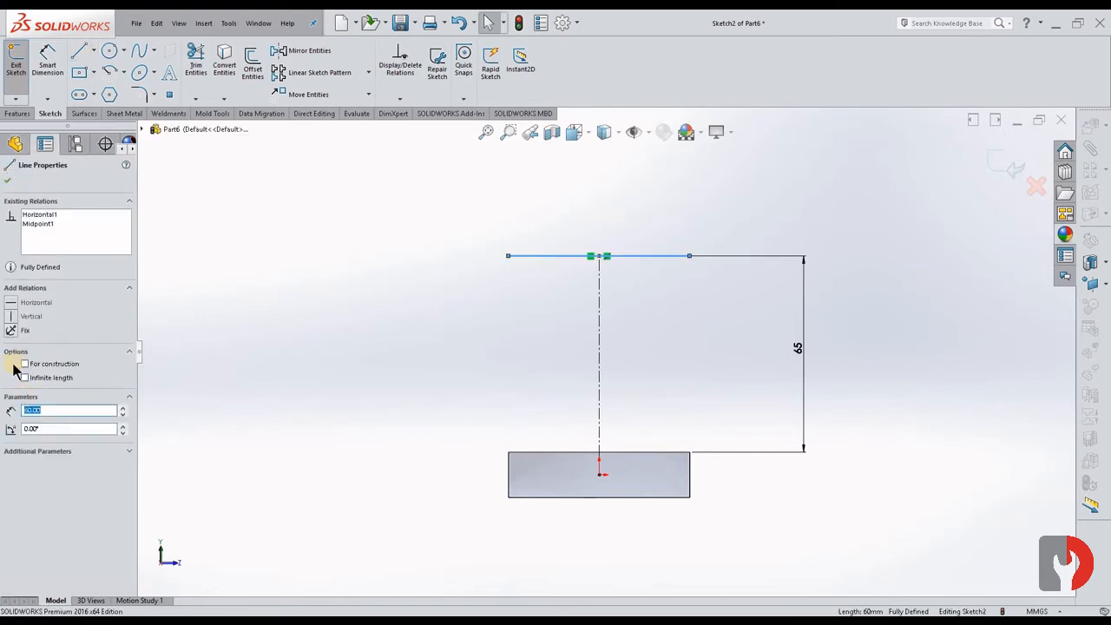
pyautogui.click(295, 247)
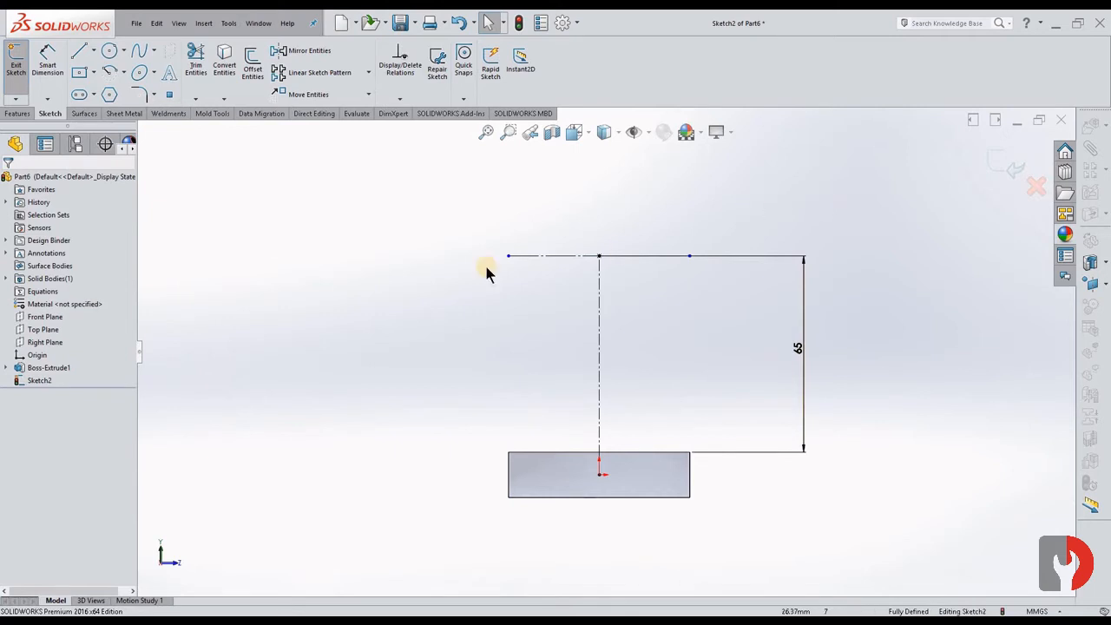
# Add a 60 mm length dimension to the horizontal construction line
pyautogui.click(47, 63)
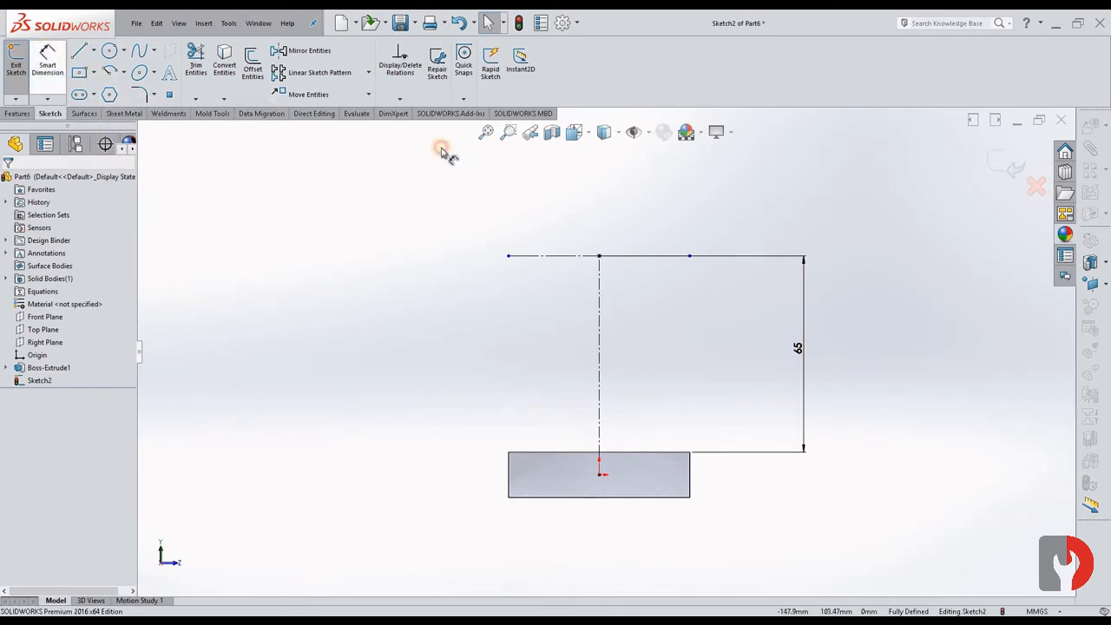
pyautogui.click(633, 229)
pyautogui.click(595, 189)
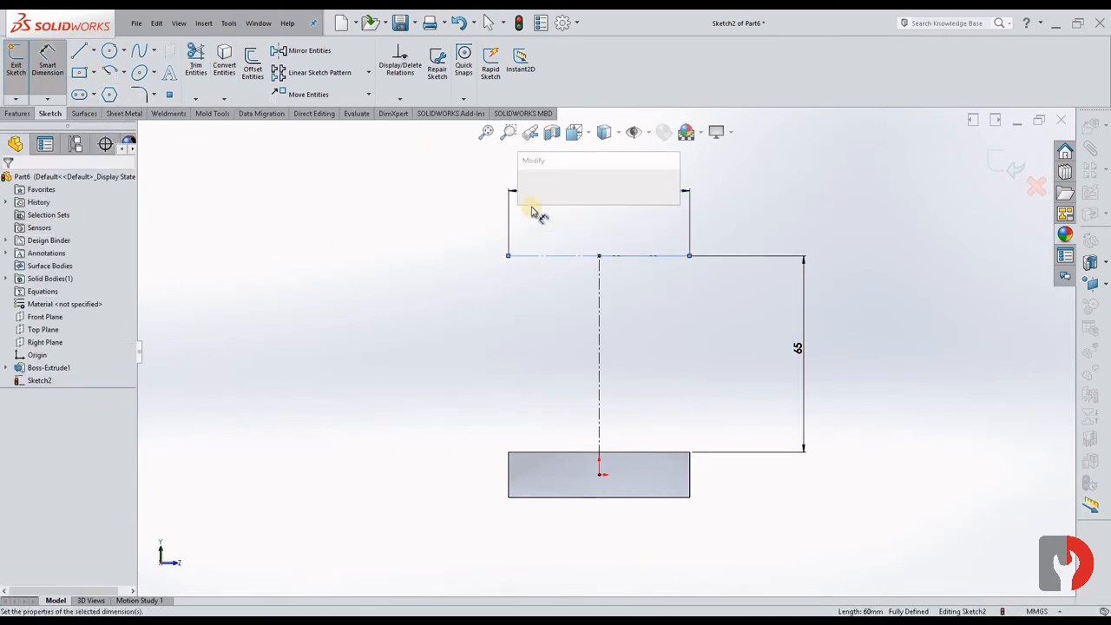
pyautogui.press('Return')
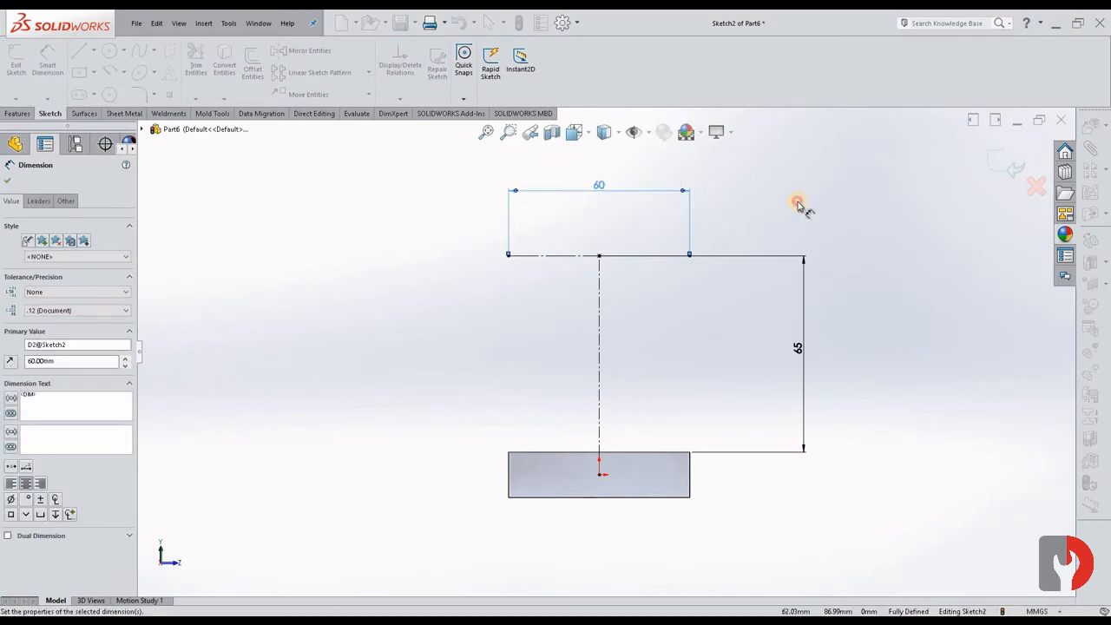
pyautogui.press('Escape')
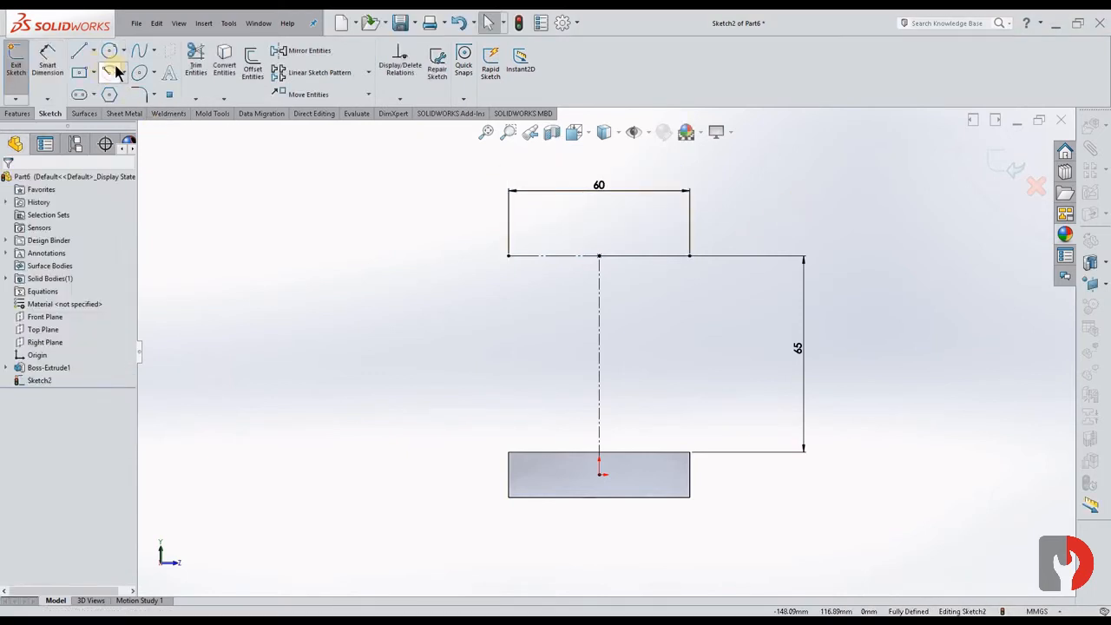
pyautogui.press('Escape')
# Draw a downward-bulging semicircle of 30 mm radius centred on the construction line's midpoint, ending at the line's two endpoints
pyautogui.click(112, 75)
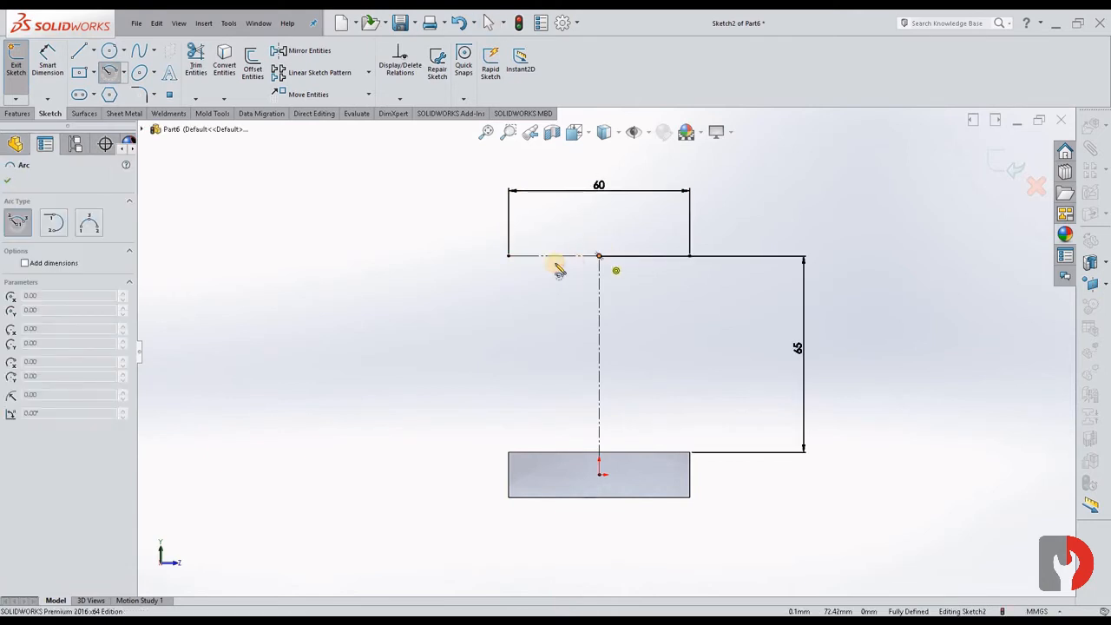
pyautogui.click(599, 257)
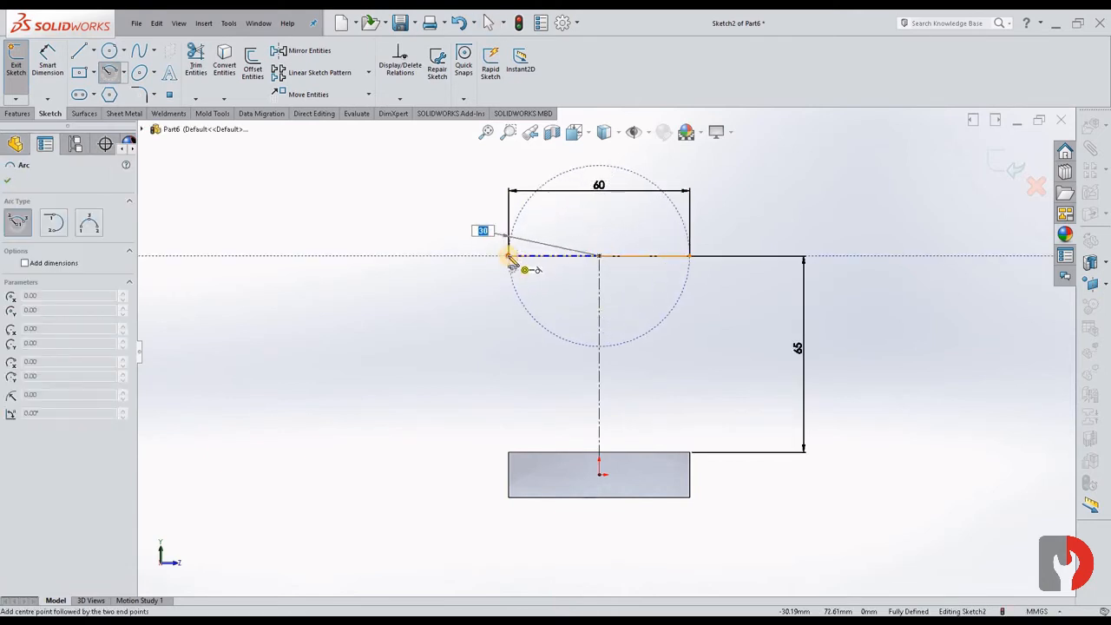
pyautogui.click(690, 256)
pyautogui.press('Escape')
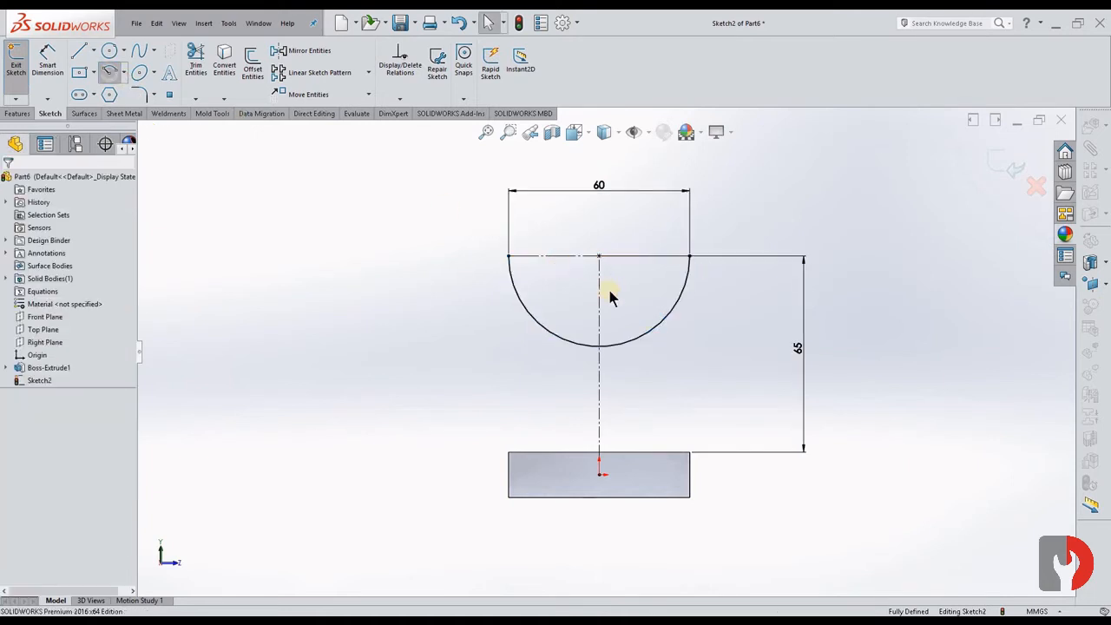
# Draw a smaller concentric semicircle of about 15 mm radius bulging downward, with both ends on the horizontal construction line
pyautogui.press('f')
pyautogui.click(548, 251)
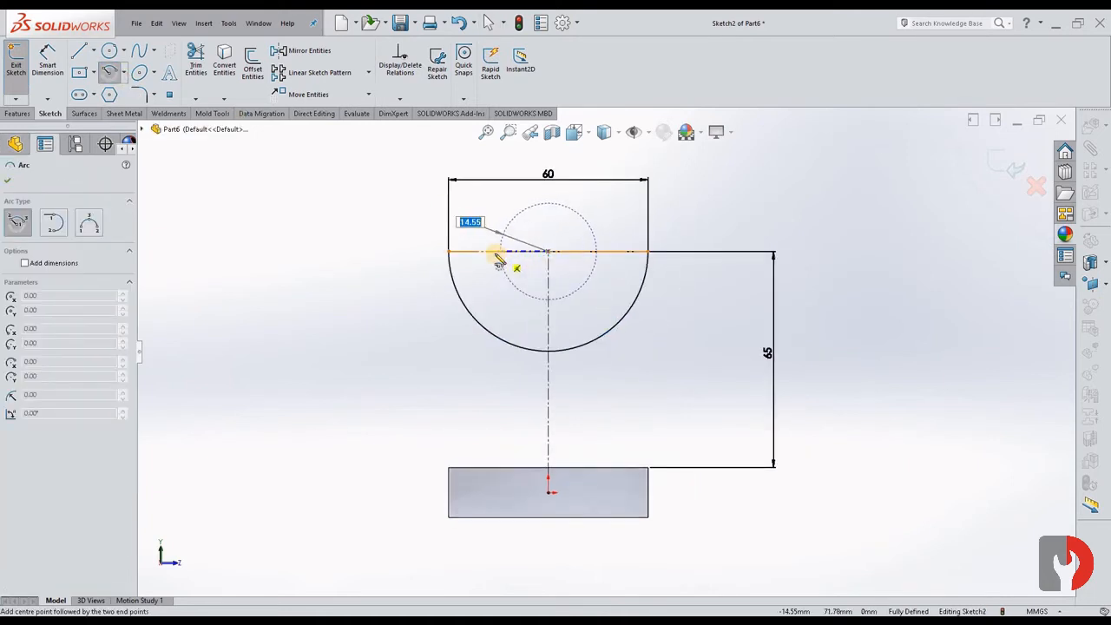
pyautogui.press('Return')
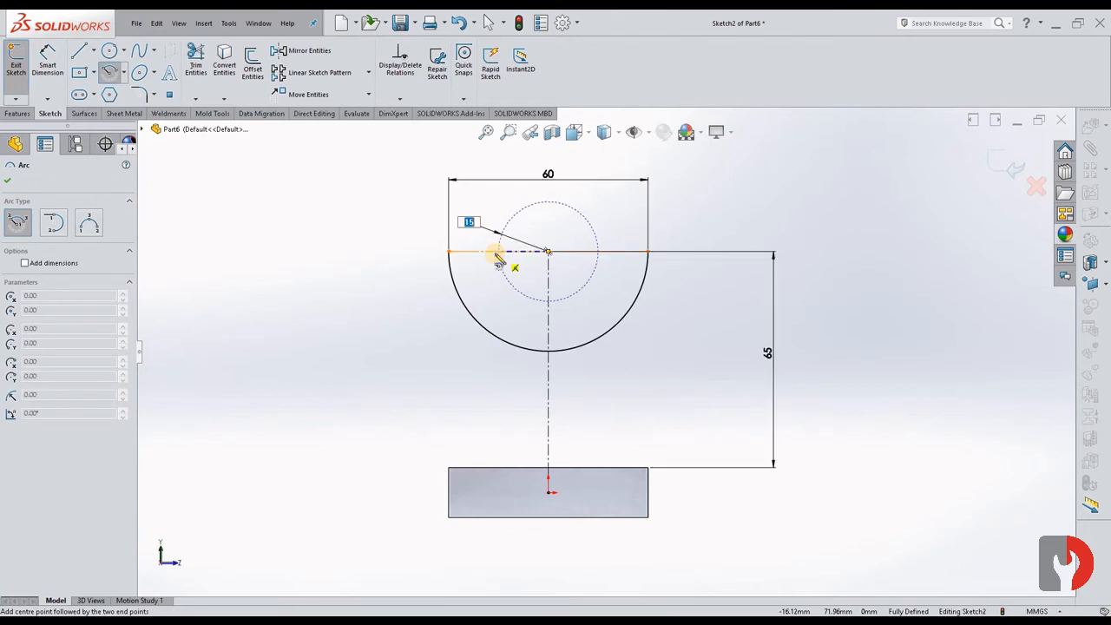
pyautogui.click(495, 252)
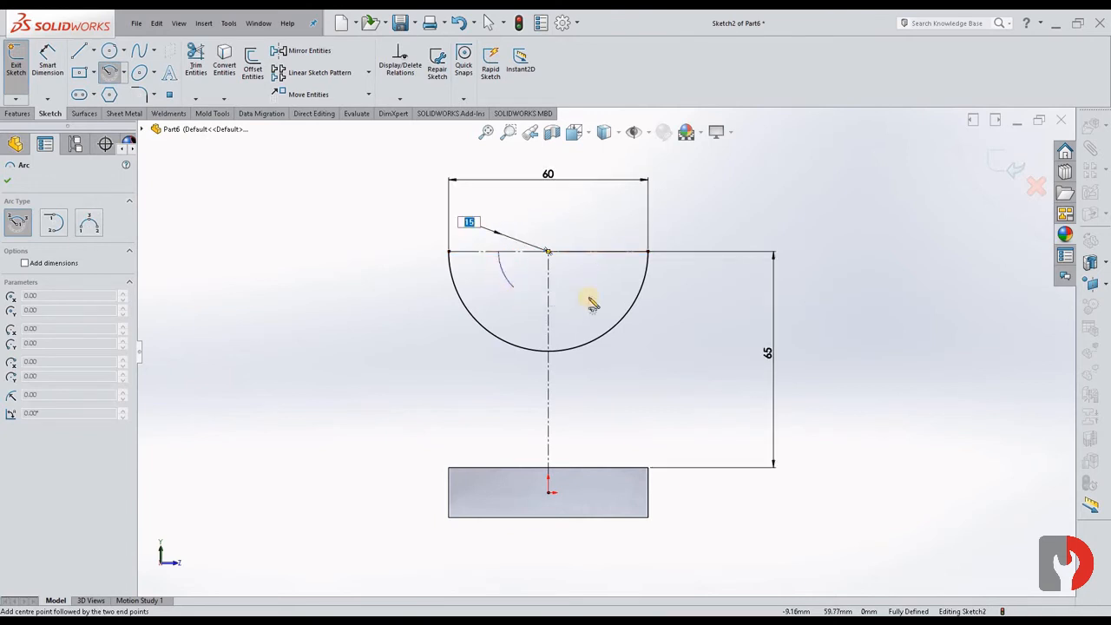
pyautogui.click(597, 252)
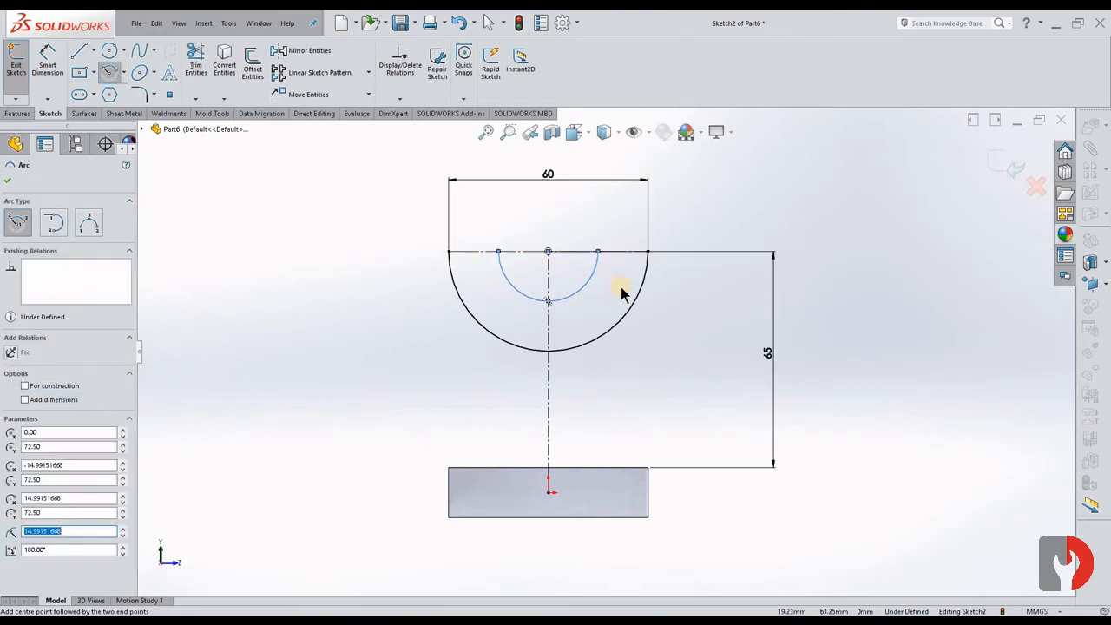
pyautogui.press('Escape')
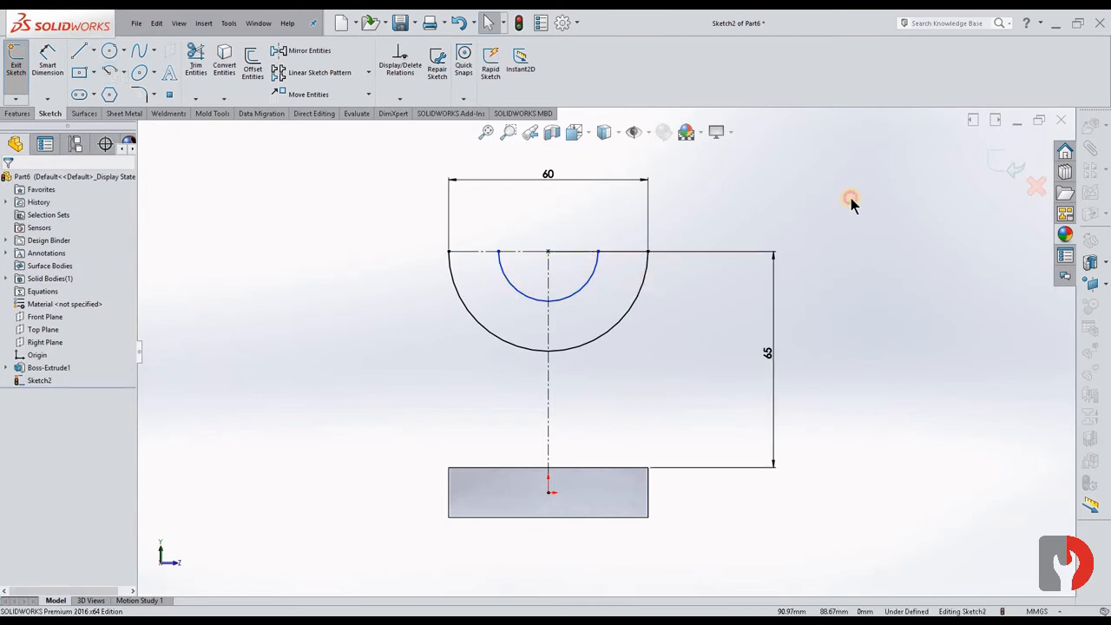
# Add a 15 mm radius dimension to the inner semicircle
pyautogui.click(49, 66)
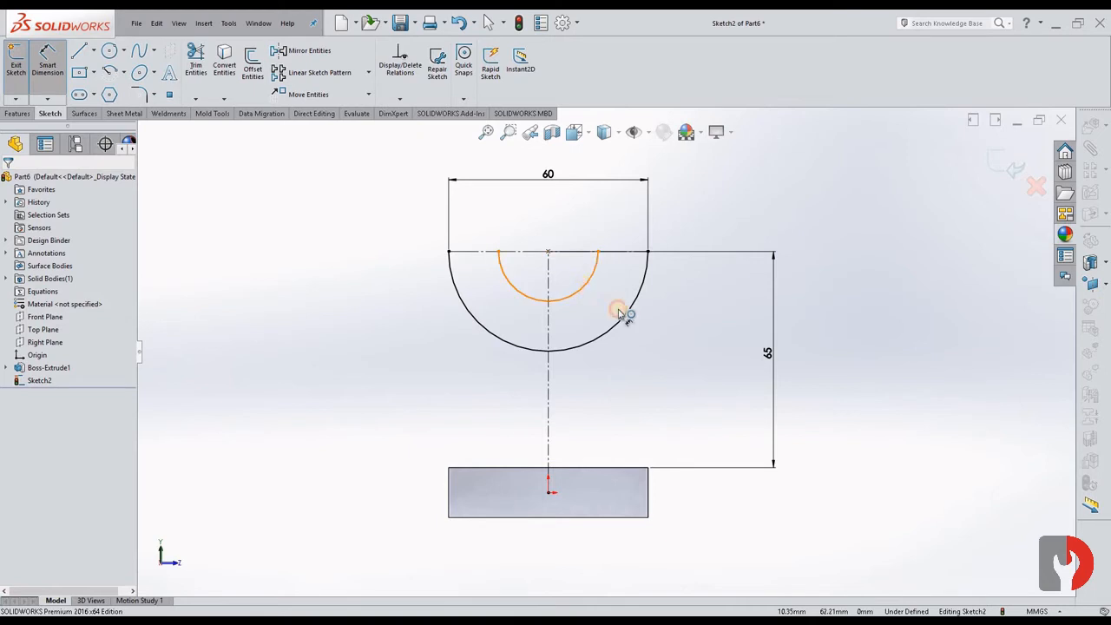
pyautogui.click(620, 311)
pyautogui.click(680, 334)
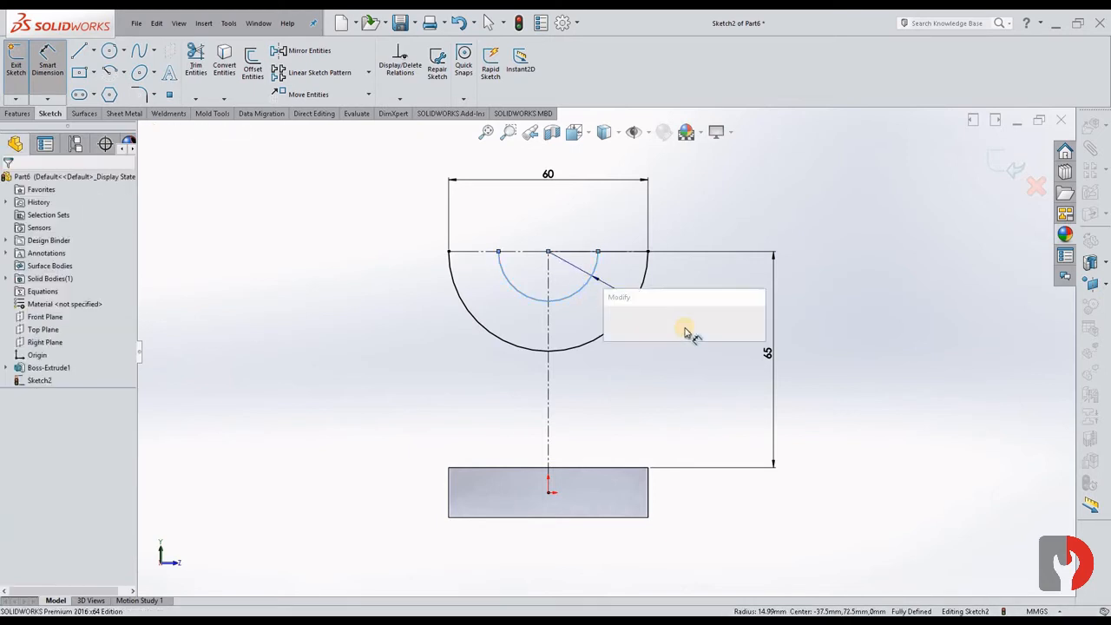
pyautogui.write('1')
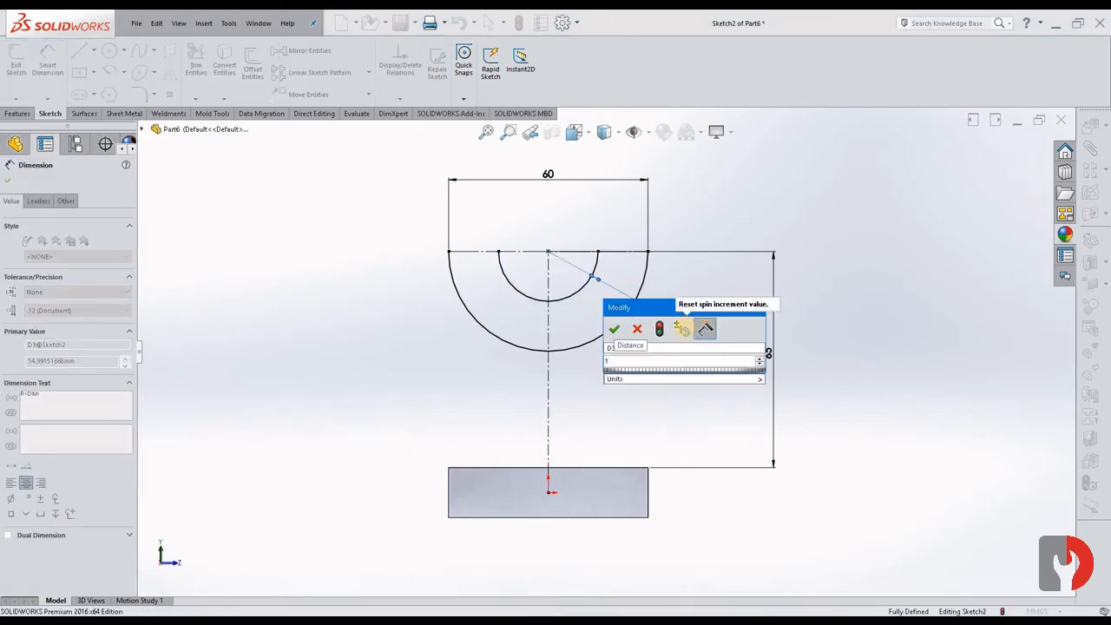
pyautogui.write('5')
pyautogui.press('Return')
pyautogui.click(829, 270)
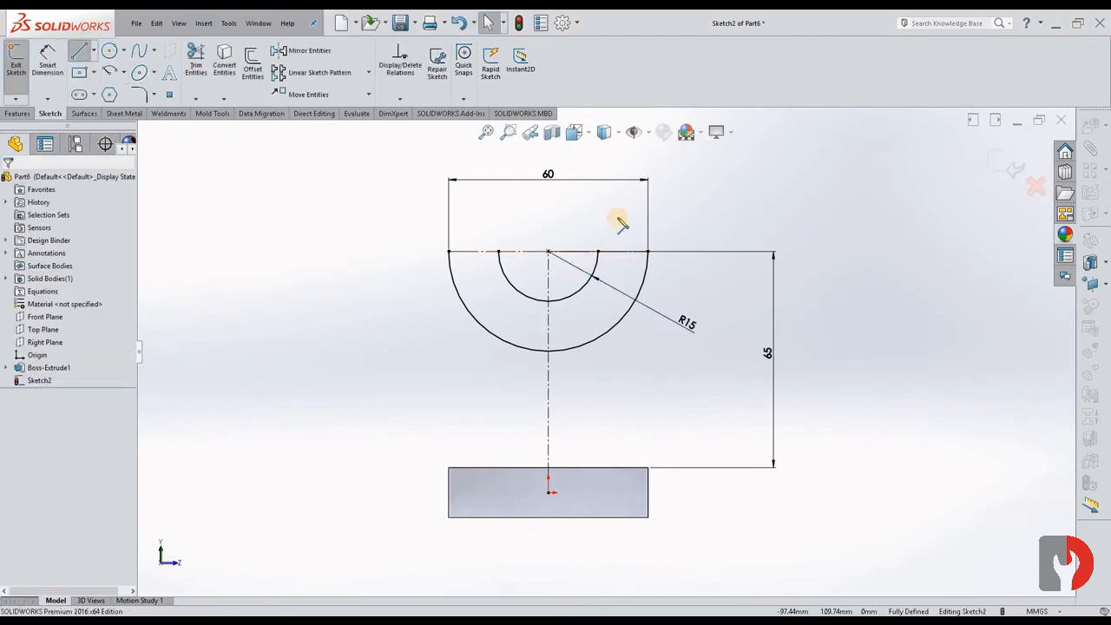
# Close the cradle profile with two 15 mm horizontal lines joining the inner and outer semicircle endpoints on each side
pyautogui.moveTo(597, 253); pyautogui.dragTo(648, 251)
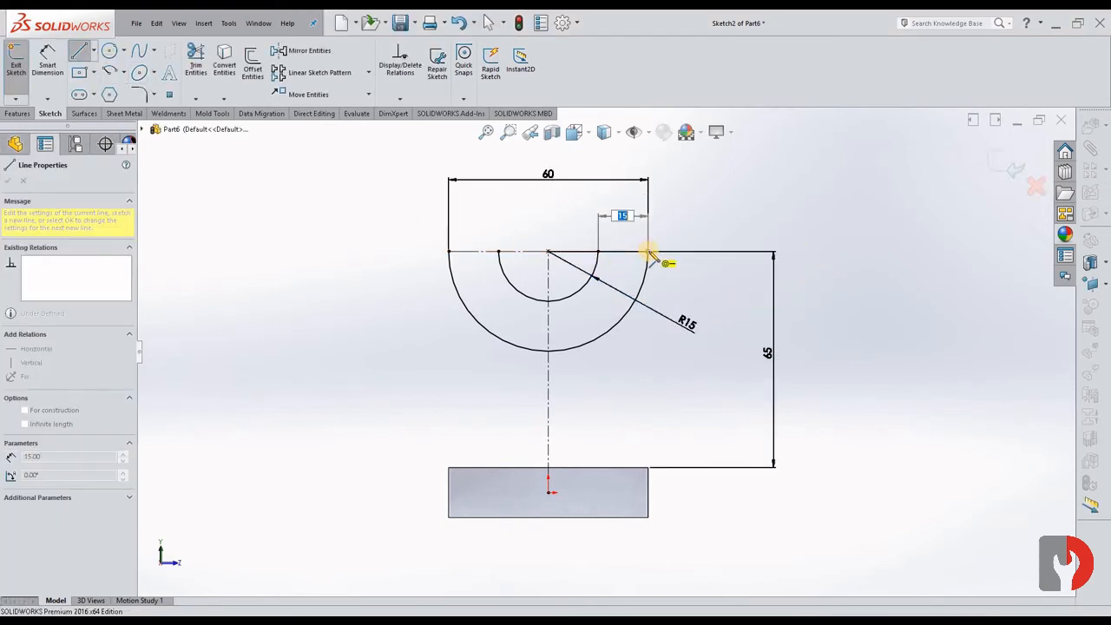
pyautogui.moveTo(499, 251); pyautogui.dragTo(449, 252)
pyautogui.press('Escape')
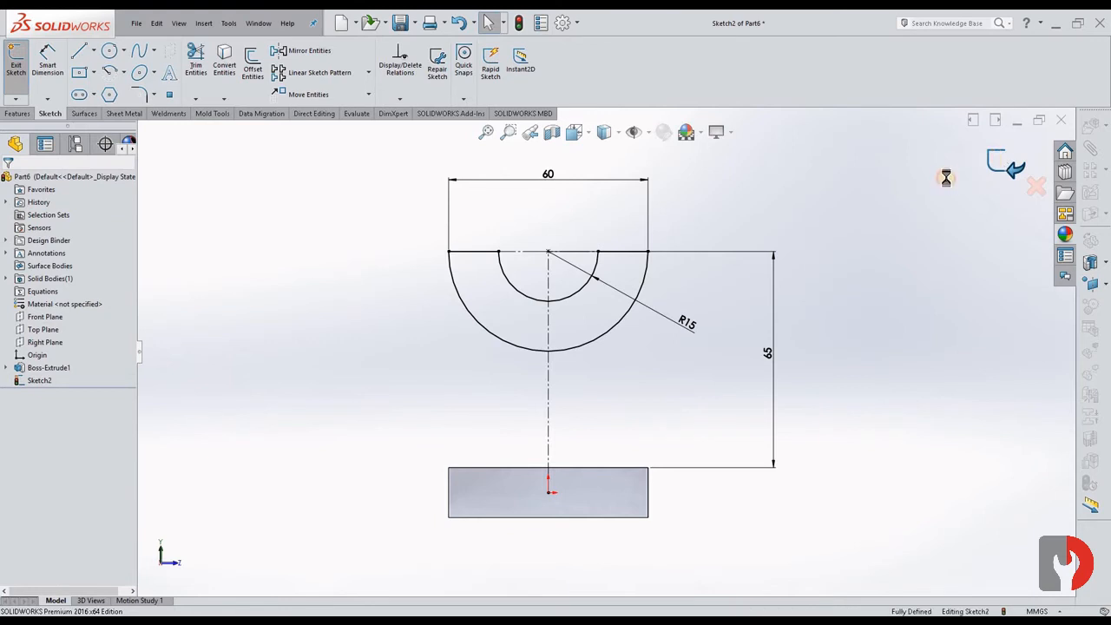
# Extrude the cradle profile as a blind boss, 35 mm outward from the plate and 15 mm in the second direction
pyautogui.click(17, 113)
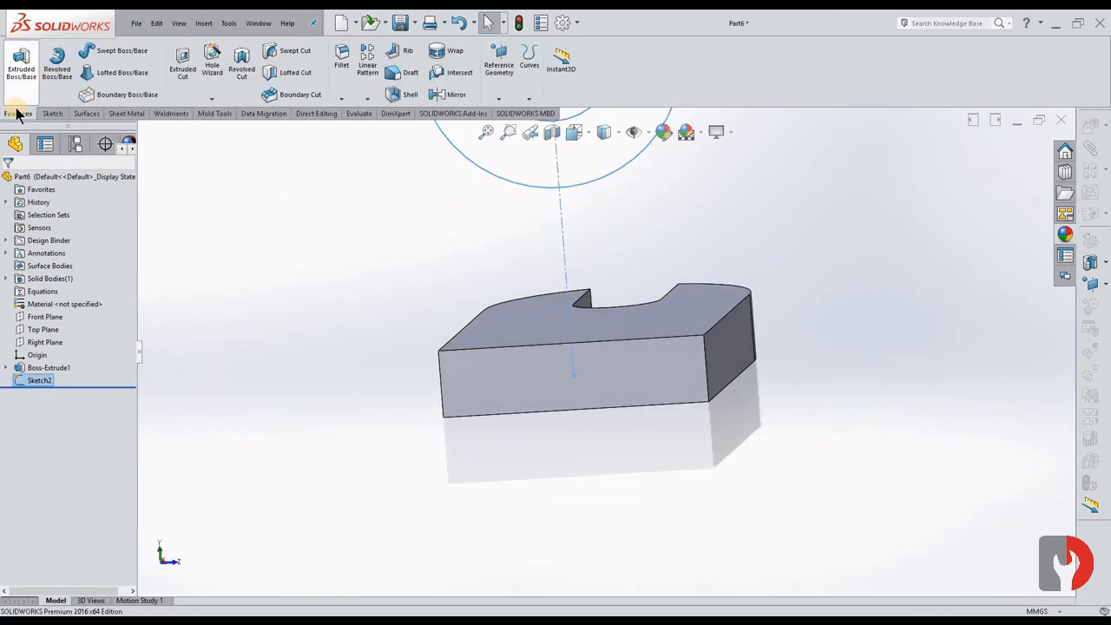
pyautogui.click(21, 62)
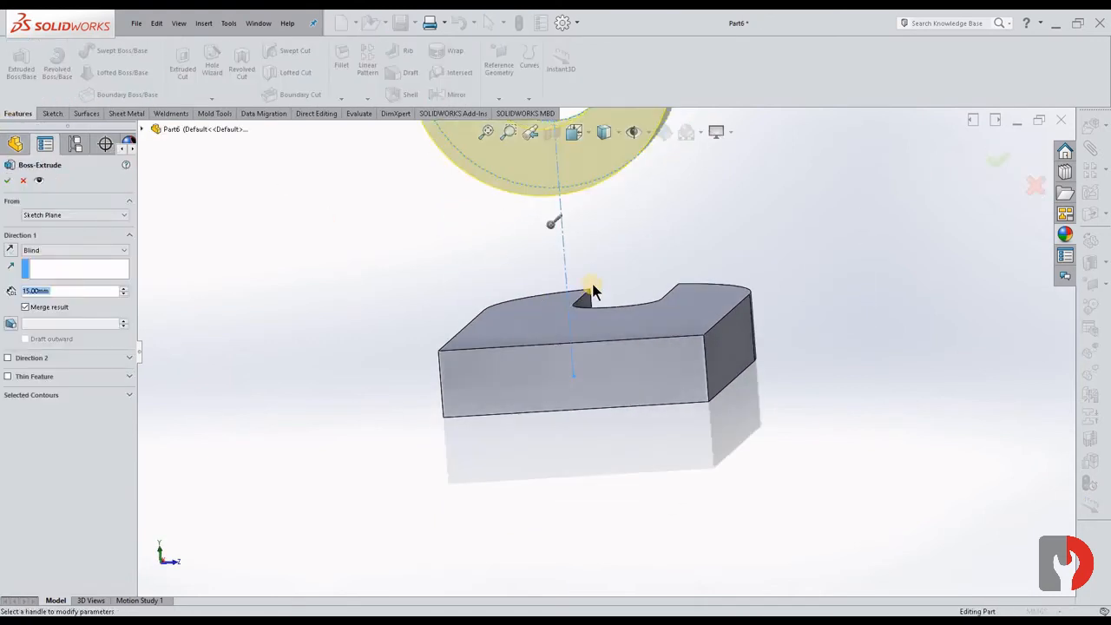
pyautogui.scroll(5, 632, 297)
pyautogui.moveTo(576, 304); pyautogui.dragTo(547, 343, button='middle')
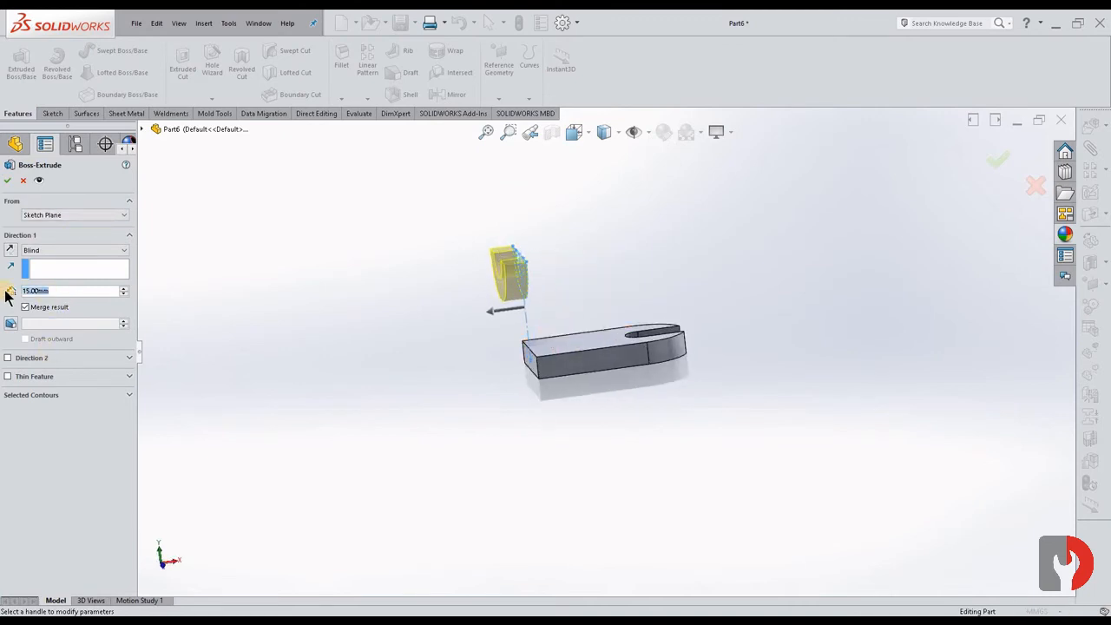
pyautogui.write('35')
pyautogui.press('Return')
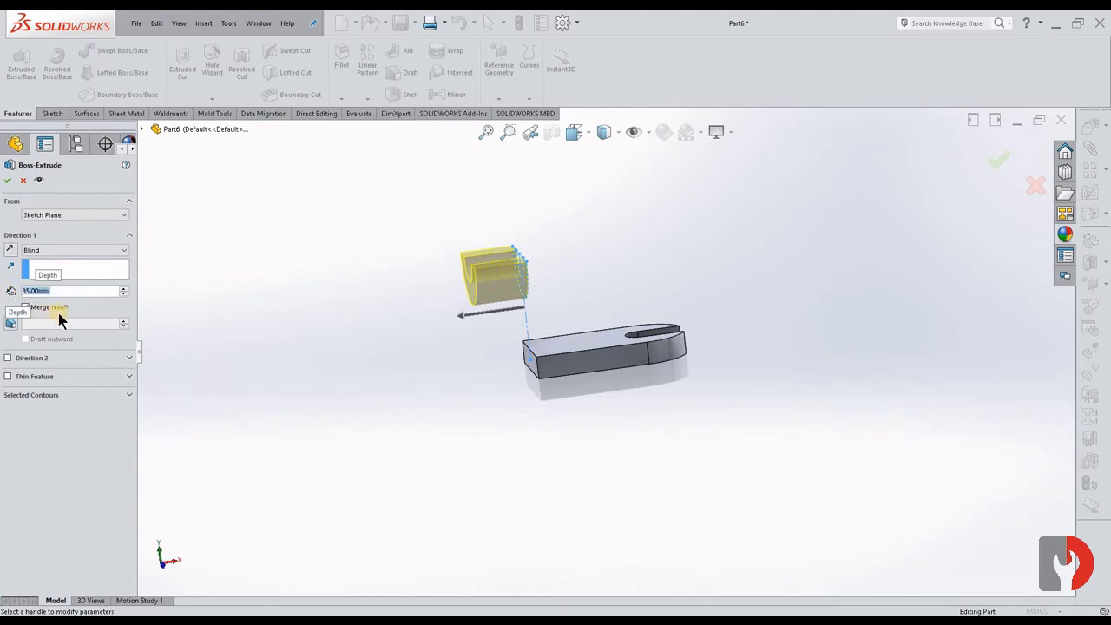
pyautogui.click(27, 359)
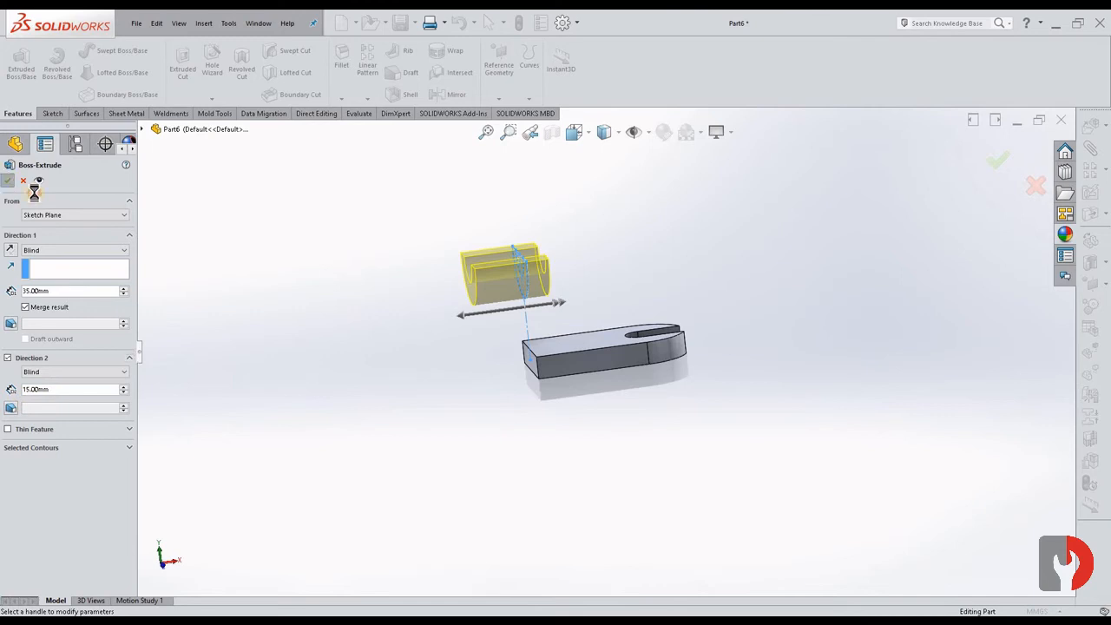
pyautogui.press('Return')
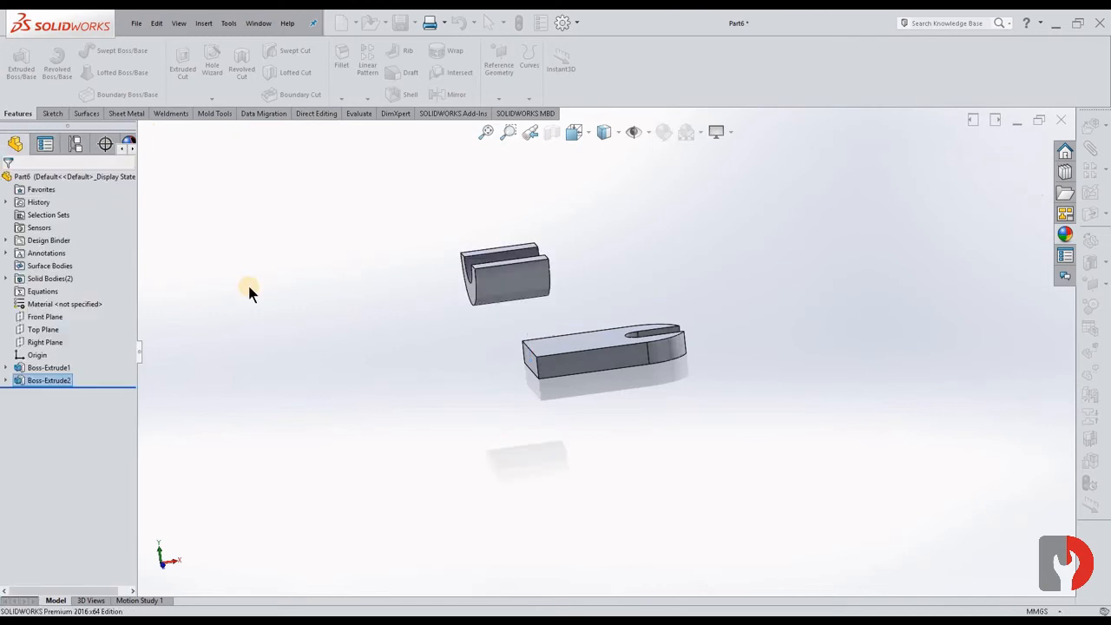
# Start a sketch on the base plate's top face and convert the cradle's three collinear end edges above the plate into sketch lines
pyautogui.moveTo(596, 325); pyautogui.dragTo(562, 346, button='middle')
pyautogui.click(561, 342)
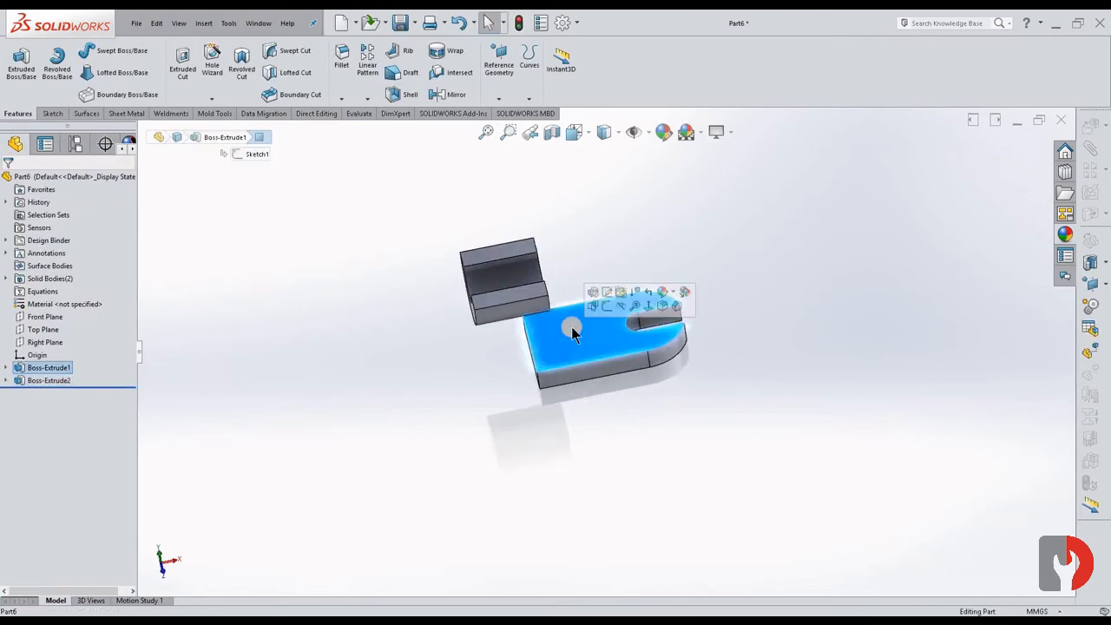
pyautogui.click(609, 304)
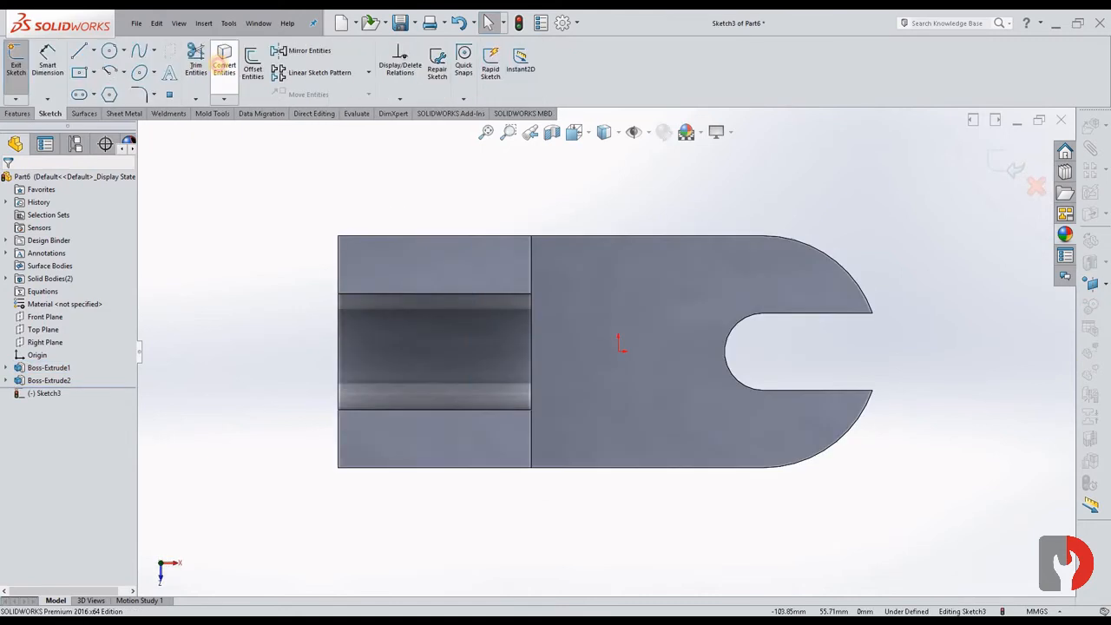
pyautogui.click(224, 61)
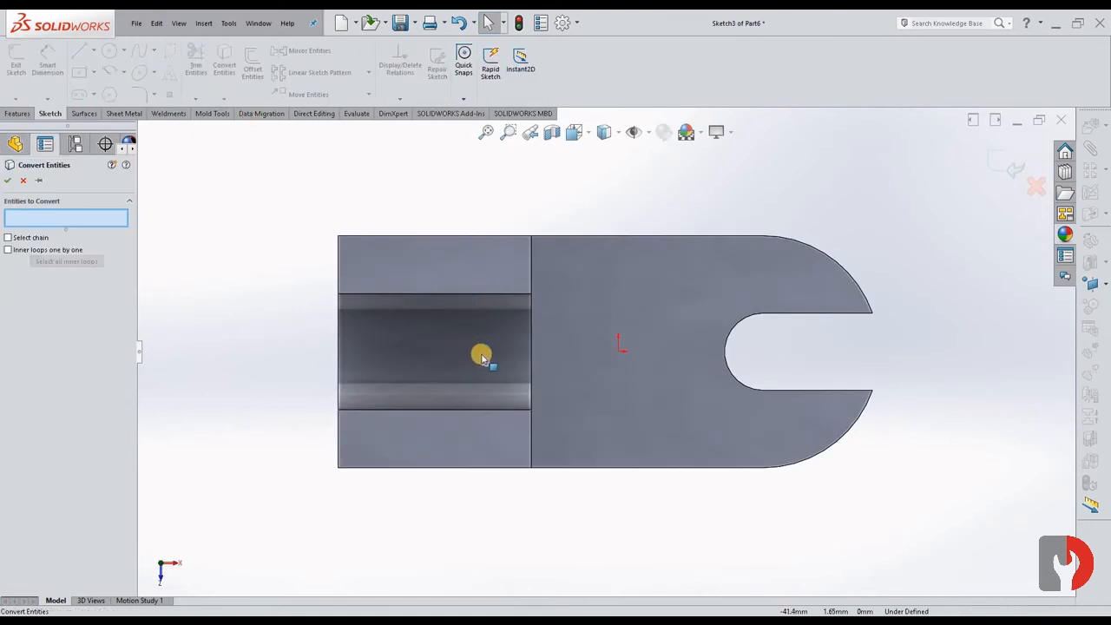
pyautogui.click(532, 254)
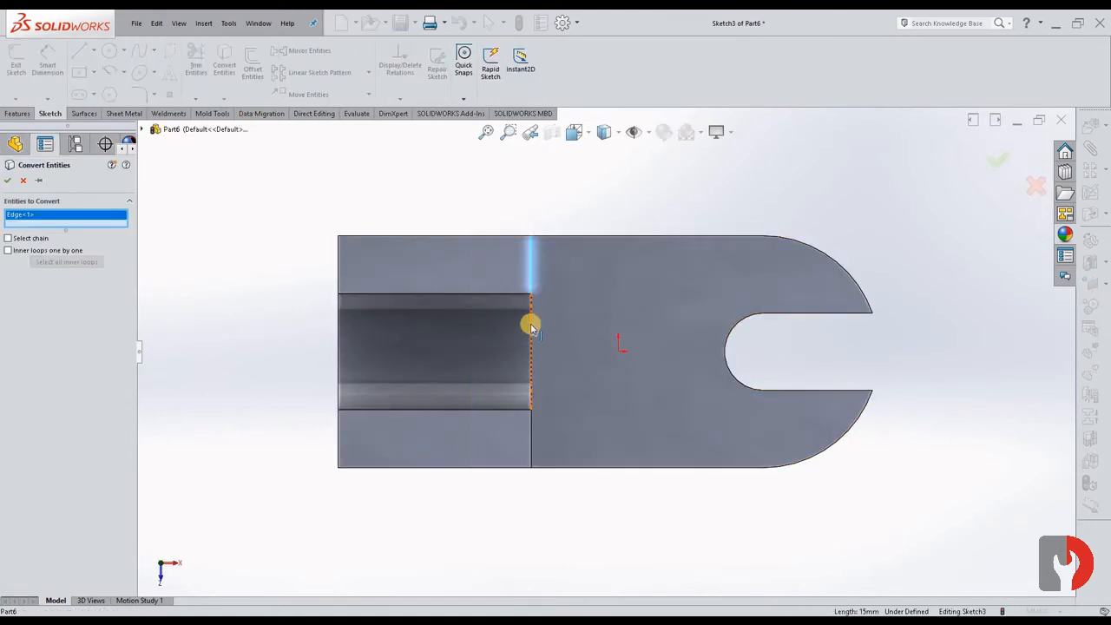
pyautogui.click(531, 326)
pyautogui.click(531, 439)
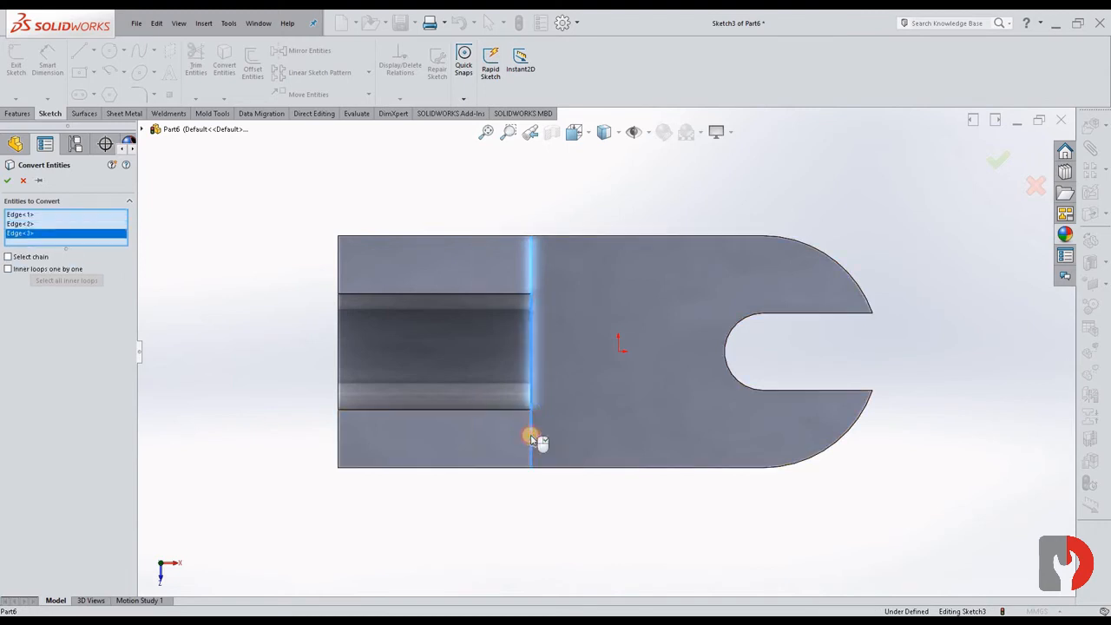
pyautogui.click(8, 179)
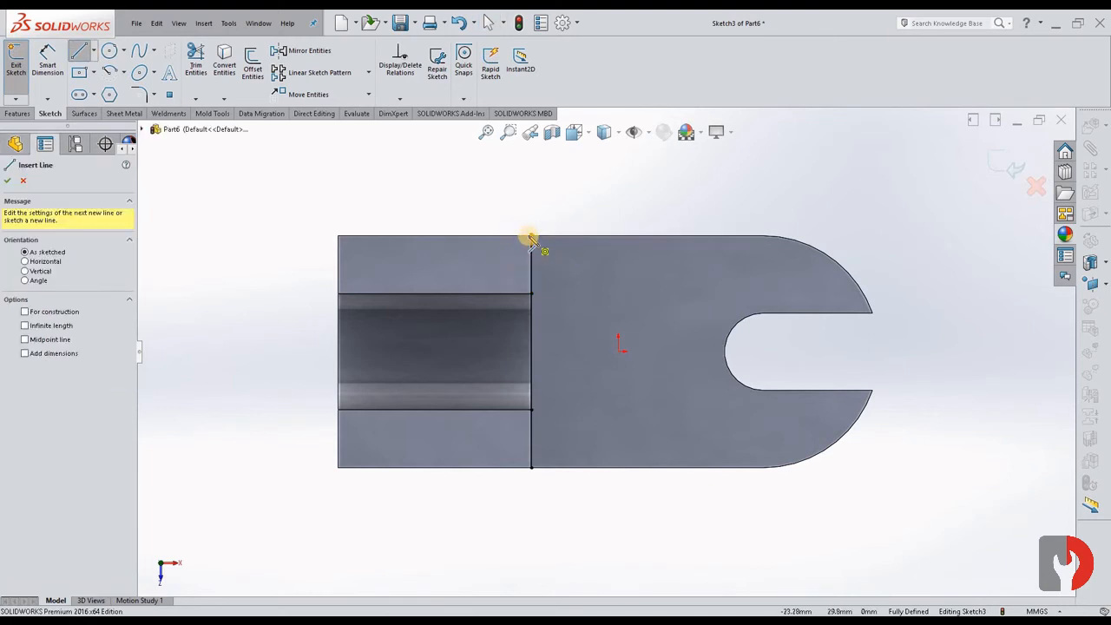
# Draw three lines closing a 15 mm wide rectangle from the converted edges to the plate's end, spanning the plate's full width
pyautogui.click(530, 236)
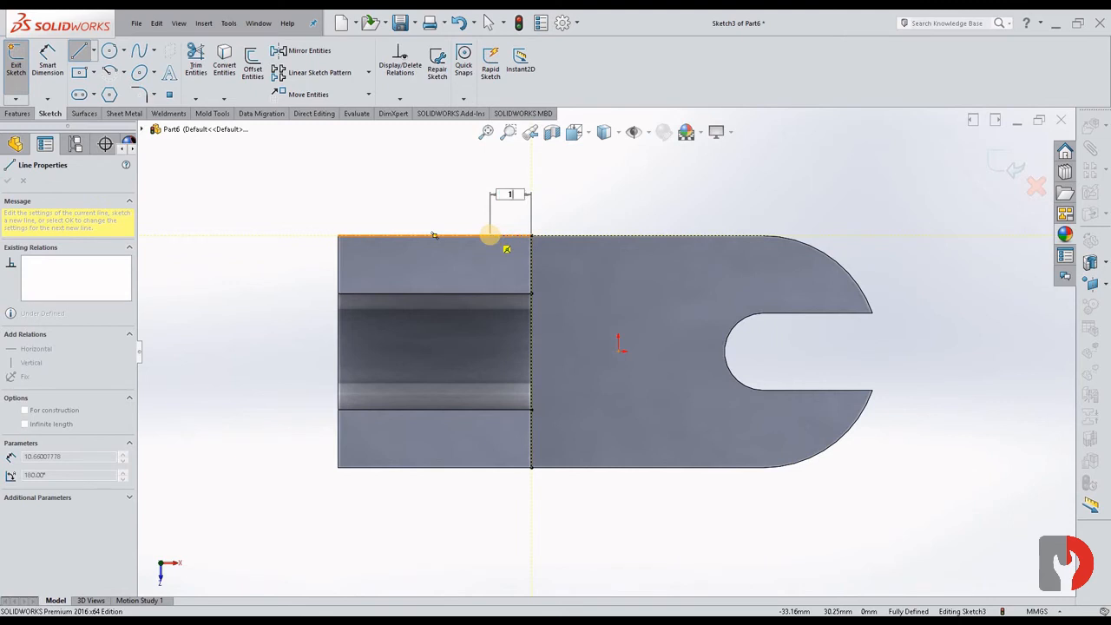
pyautogui.click(473, 235)
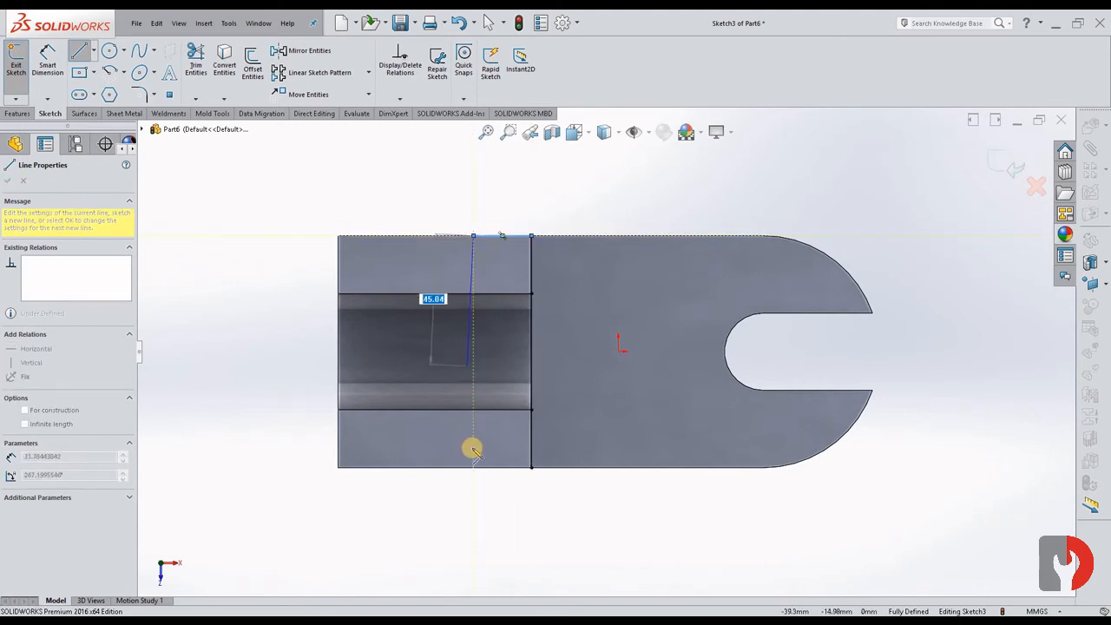
pyautogui.click(490, 477)
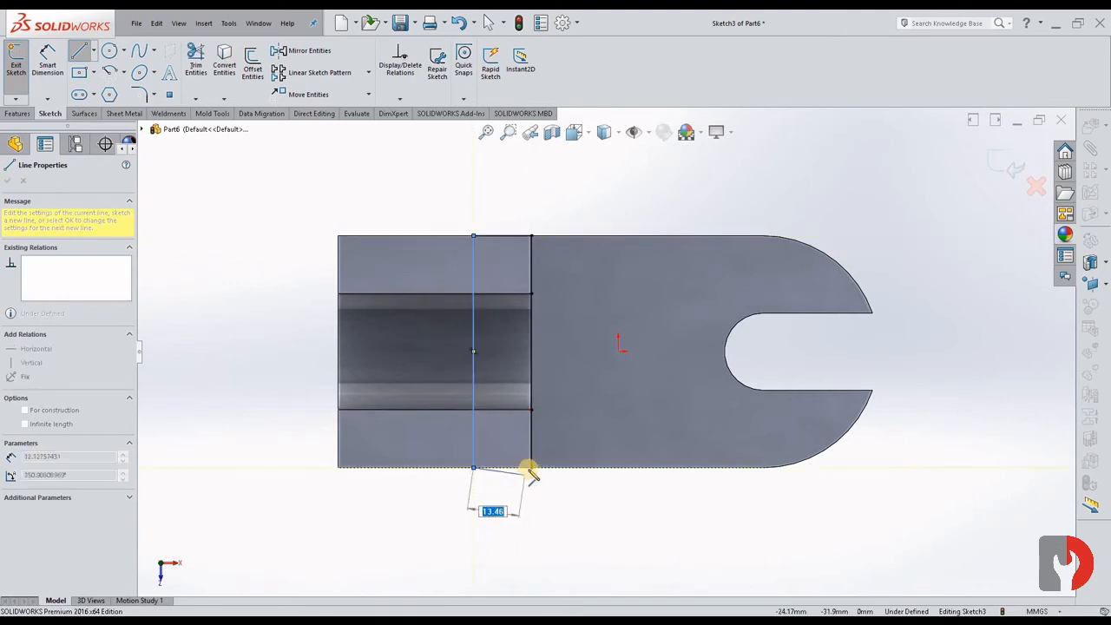
pyautogui.doubleClick(529, 467)
pyautogui.press('Escape')
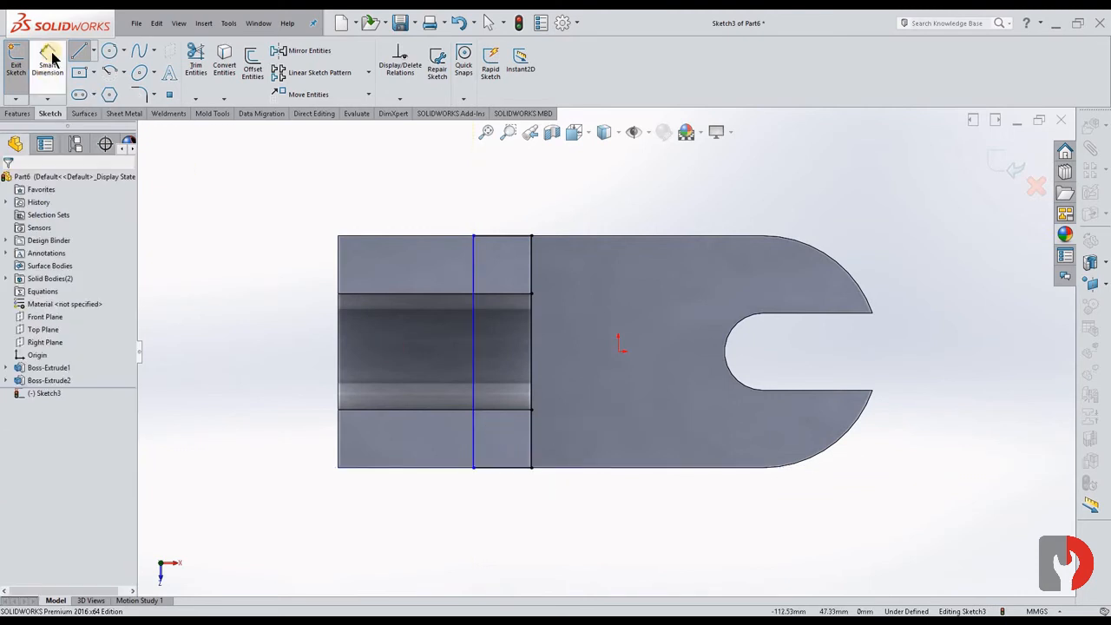
# Add a 15 mm dimension to the rectangle's short side
pyautogui.click(50, 59)
pyautogui.click(497, 219)
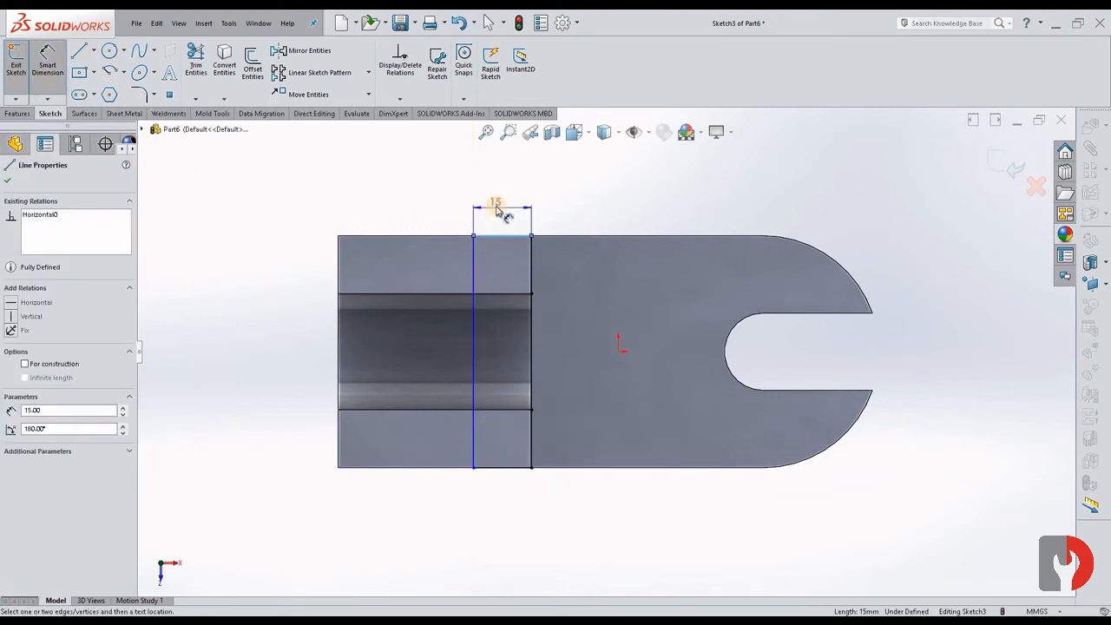
pyautogui.click(422, 208)
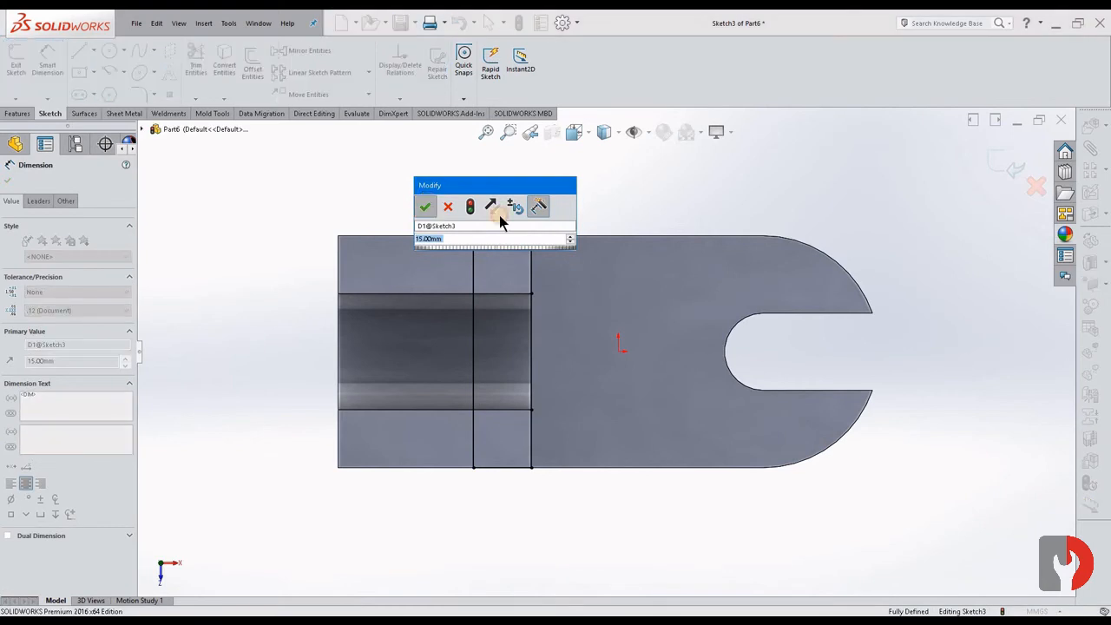
pyautogui.click(423, 208)
pyautogui.press('Escape')
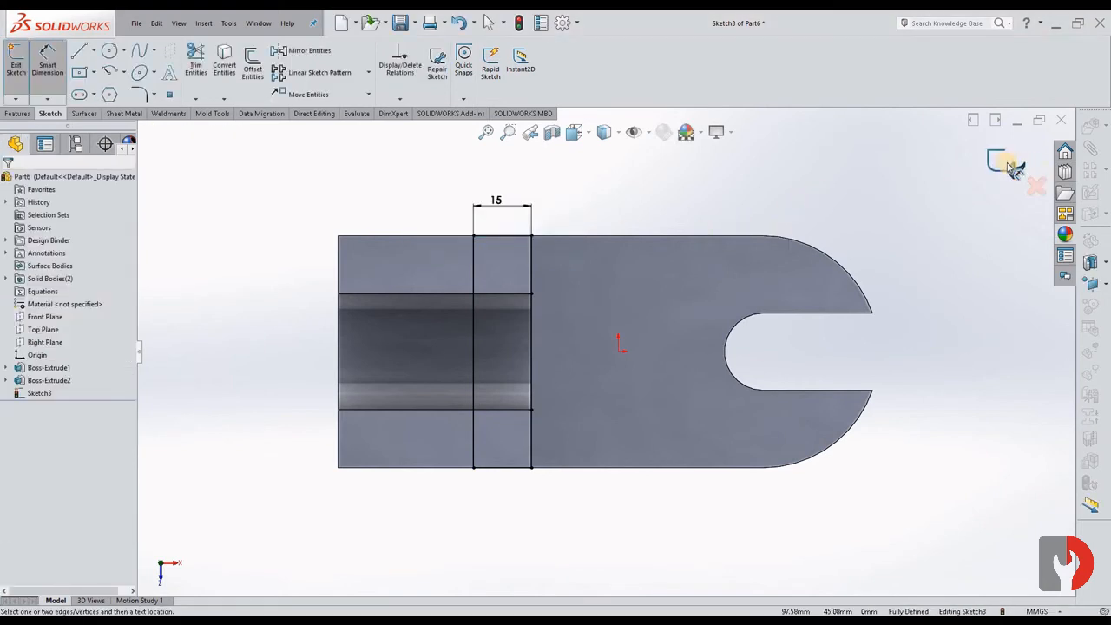
# Extrude the rectangle as a merged boss using Up To Surface, ending at the cradle's outer cylindrical face
pyautogui.click(17, 114)
pyautogui.click(24, 69)
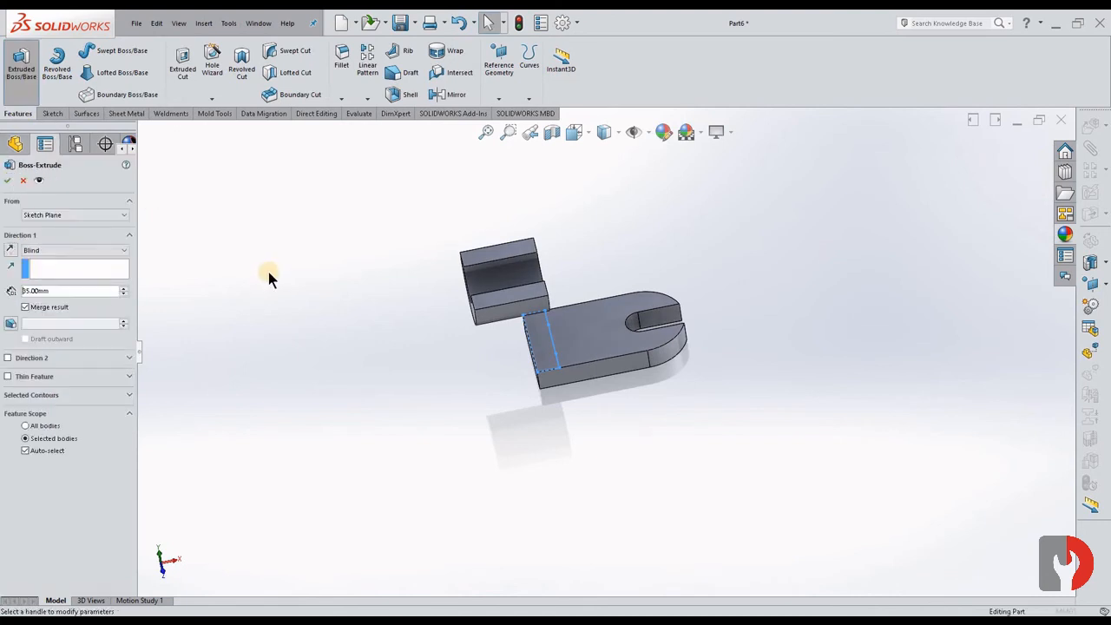
pyautogui.click(48, 250)
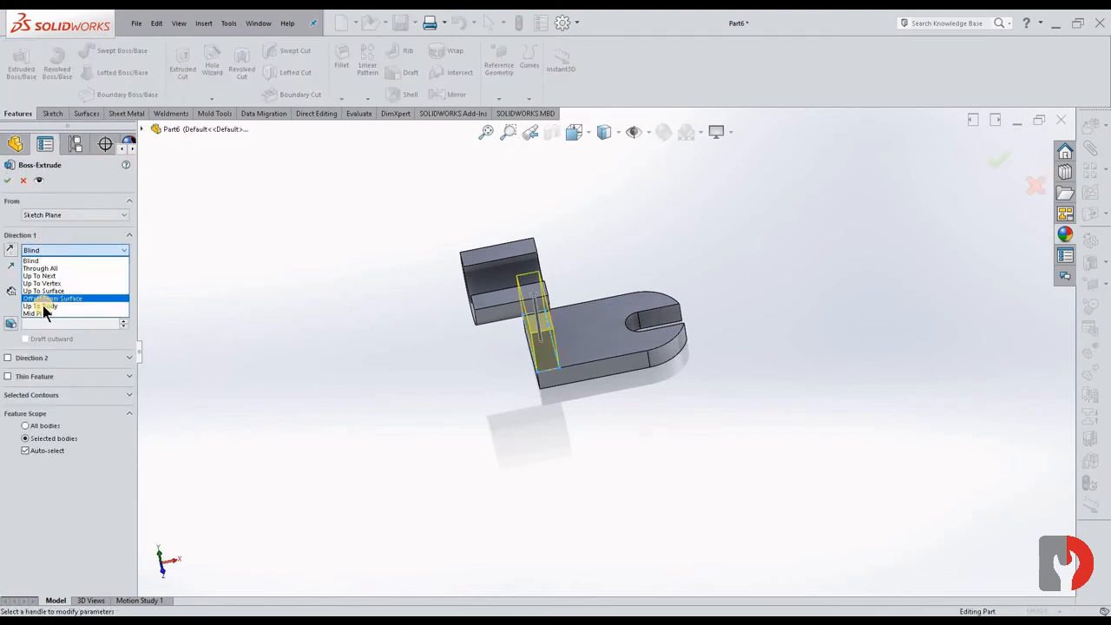
pyautogui.click(43, 291)
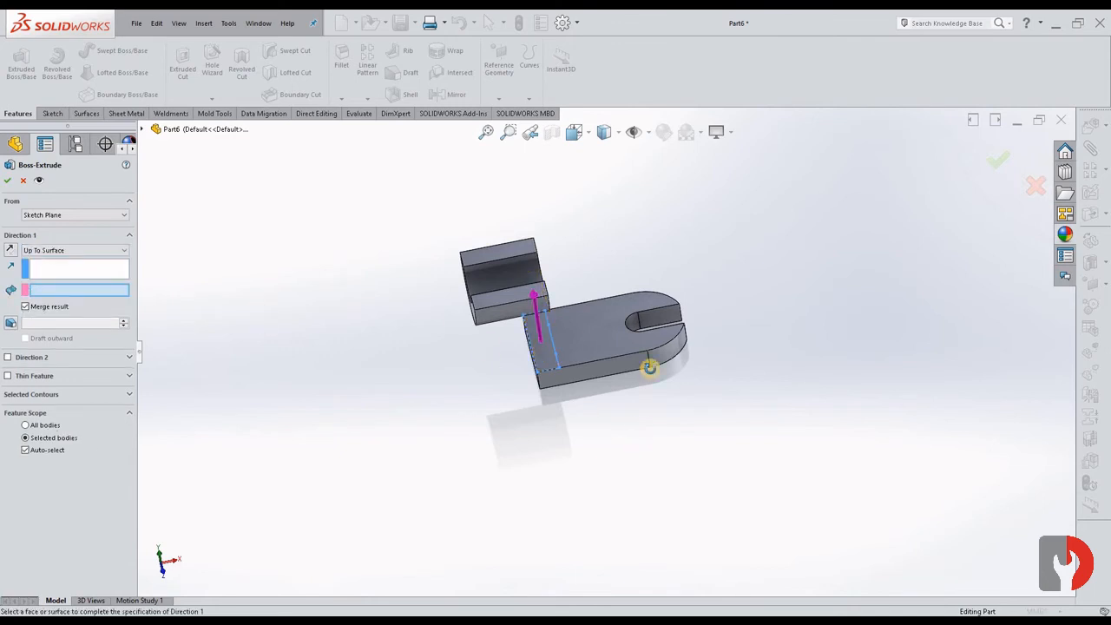
pyautogui.moveTo(650, 367); pyautogui.dragTo(633, 236, button='middle')
pyautogui.click(535, 271)
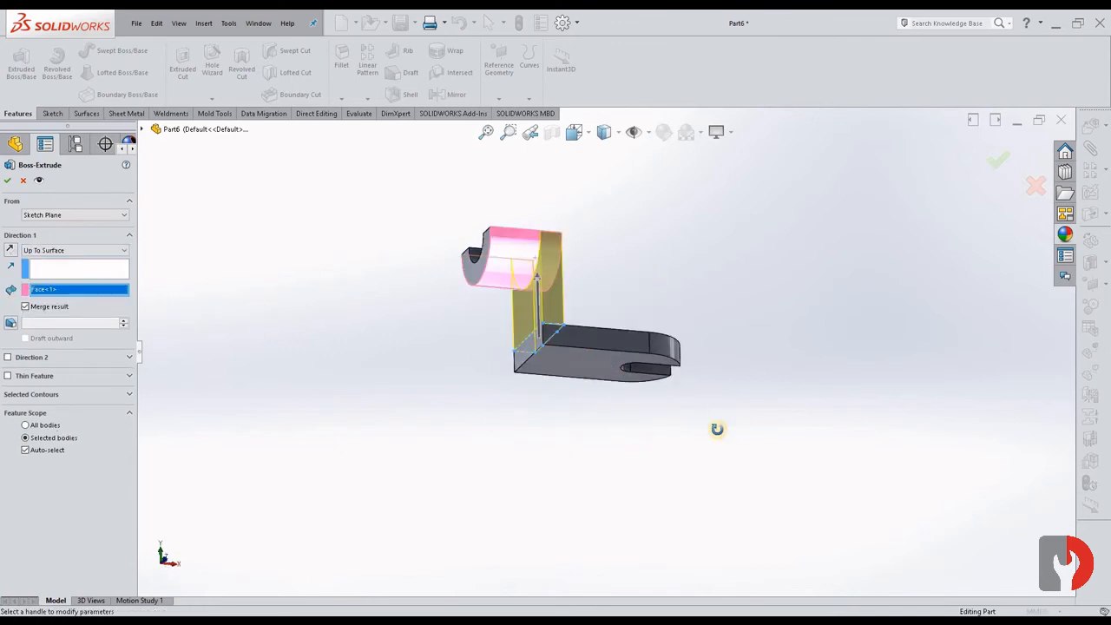
pyautogui.moveTo(717, 429); pyautogui.dragTo(540, 500, button='middle')
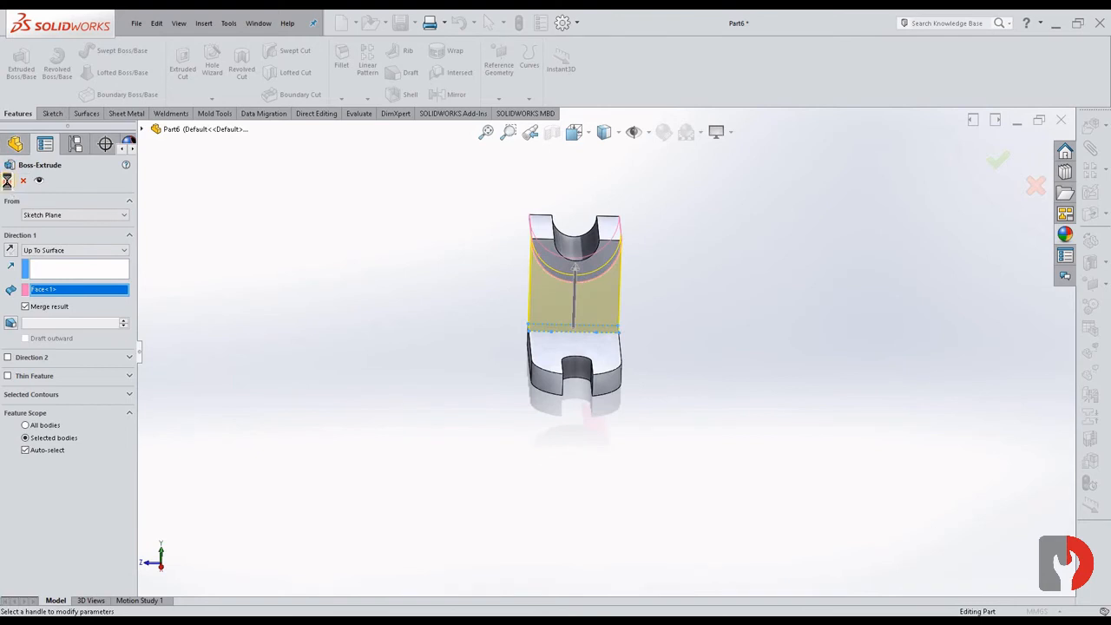
pyautogui.press('Return')
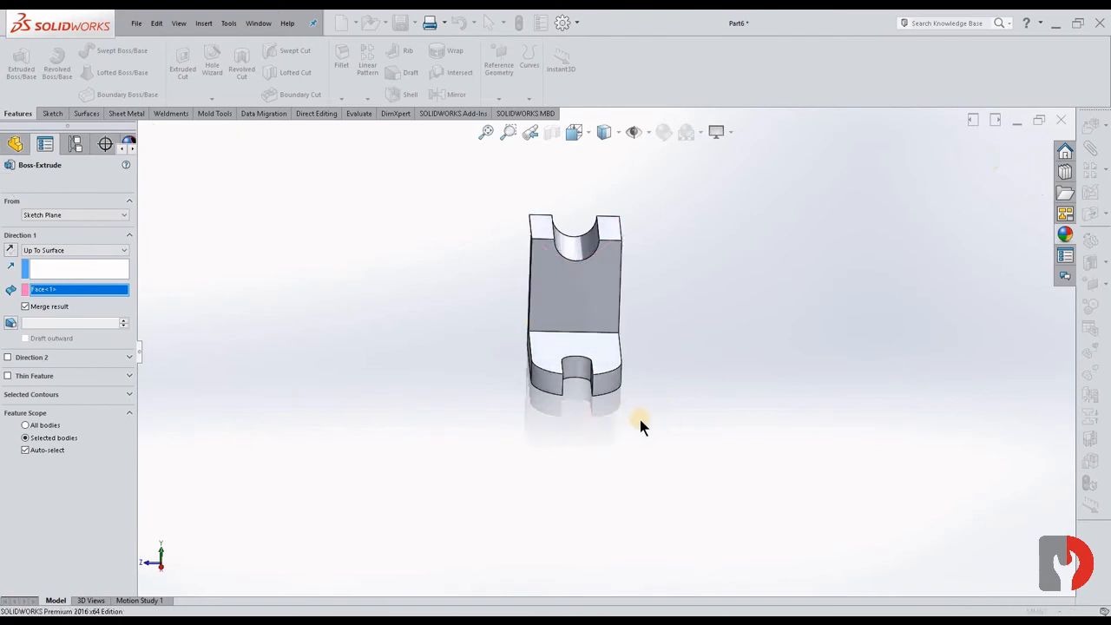
# Start a sketch on the Front Plane and draw a slanted line from the upright's lower outer corner to the cradle's lower outer corner
pyautogui.moveTo(772, 377); pyautogui.dragTo(746, 434, button='middle')
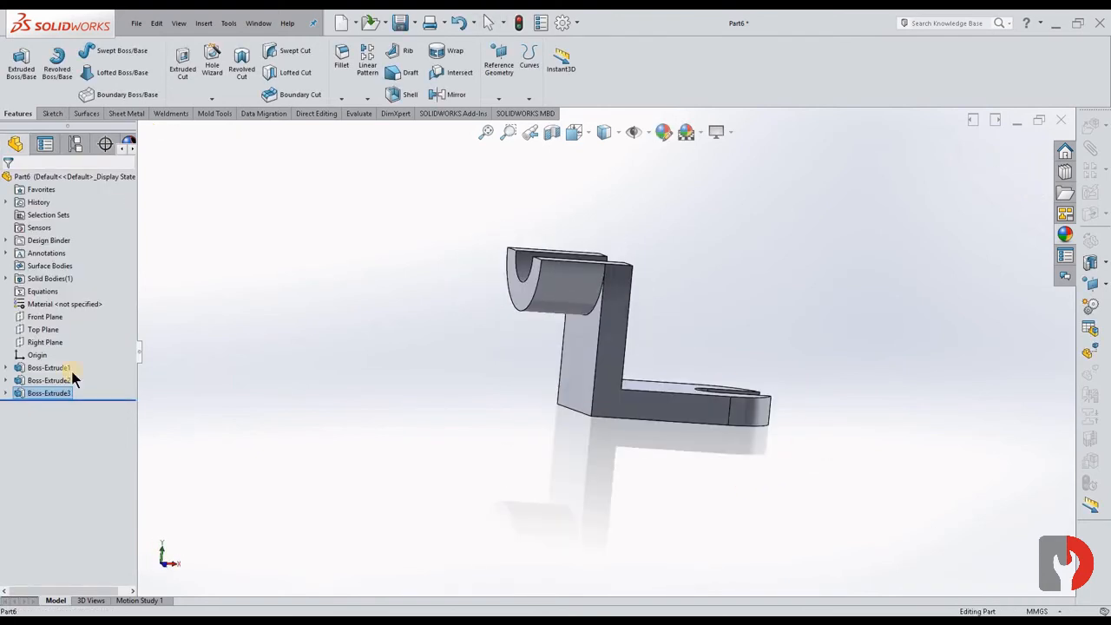
pyautogui.click(43, 318)
pyautogui.click(50, 300)
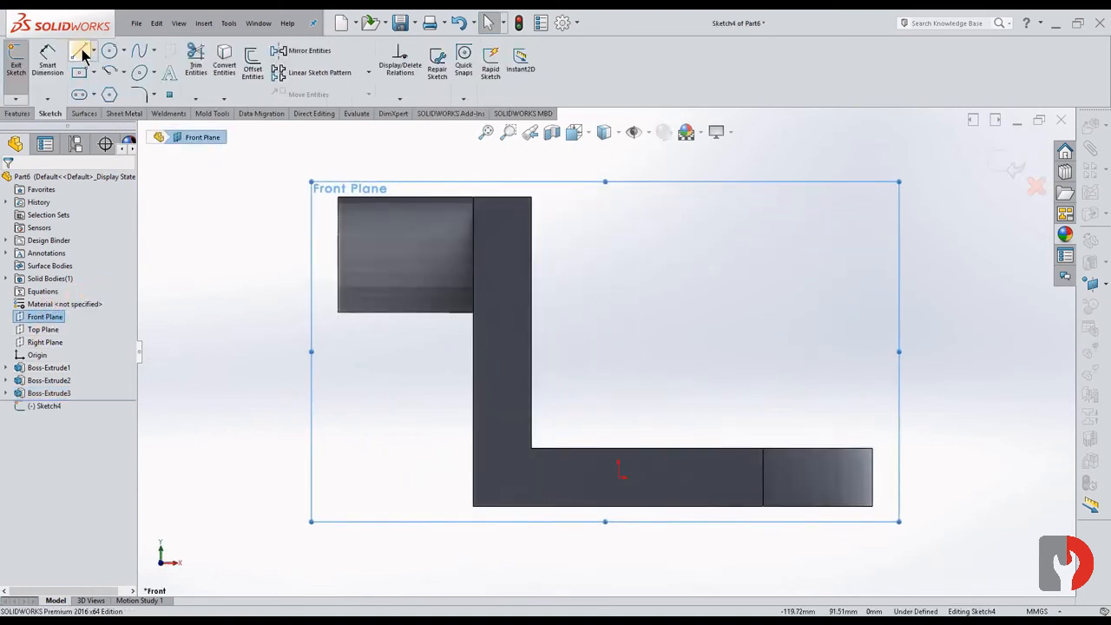
pyautogui.click(473, 506)
pyautogui.click(339, 312)
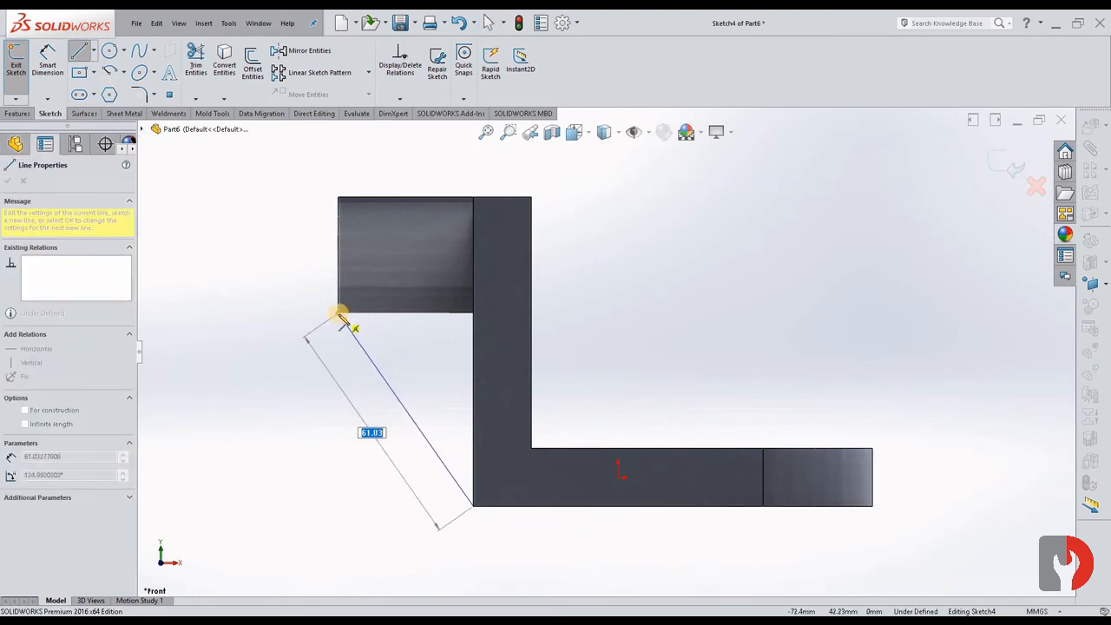
pyautogui.click(339, 312)
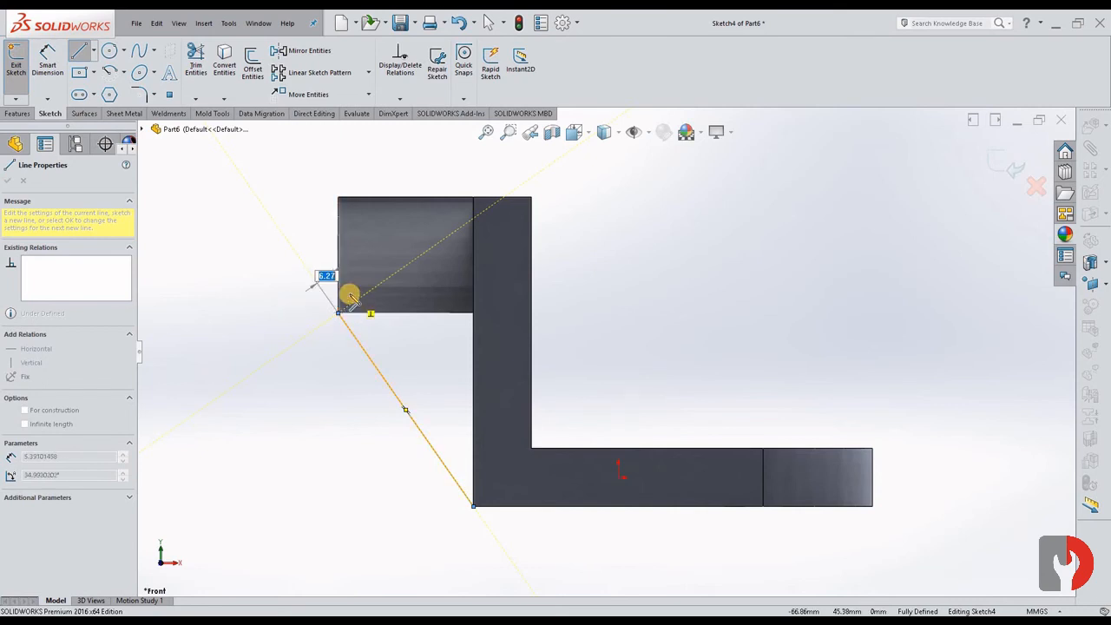
# Draw a short vertical line up the cradle's outer edge from the slanted line's upper end and dimension it to 5 mm
pyautogui.click(340, 286)
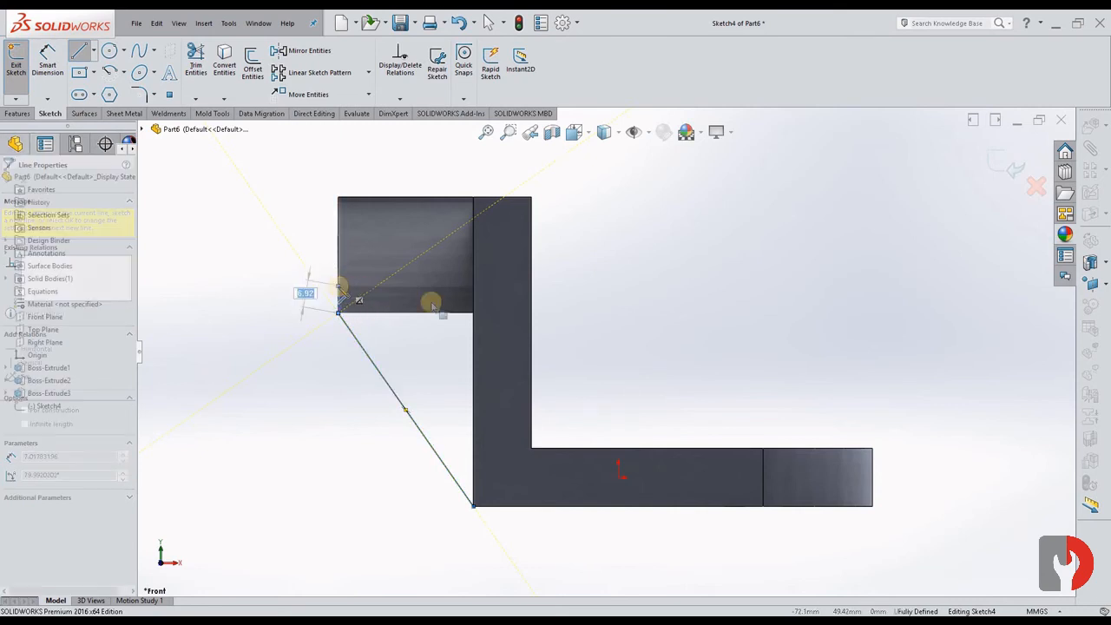
pyautogui.click(48, 63)
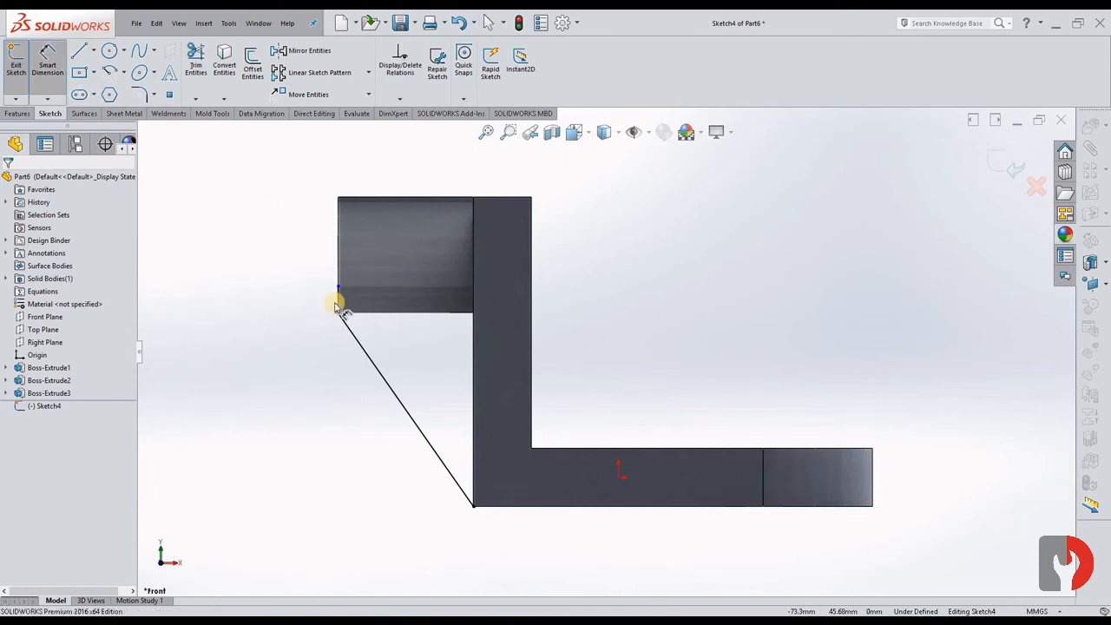
pyautogui.click(299, 301)
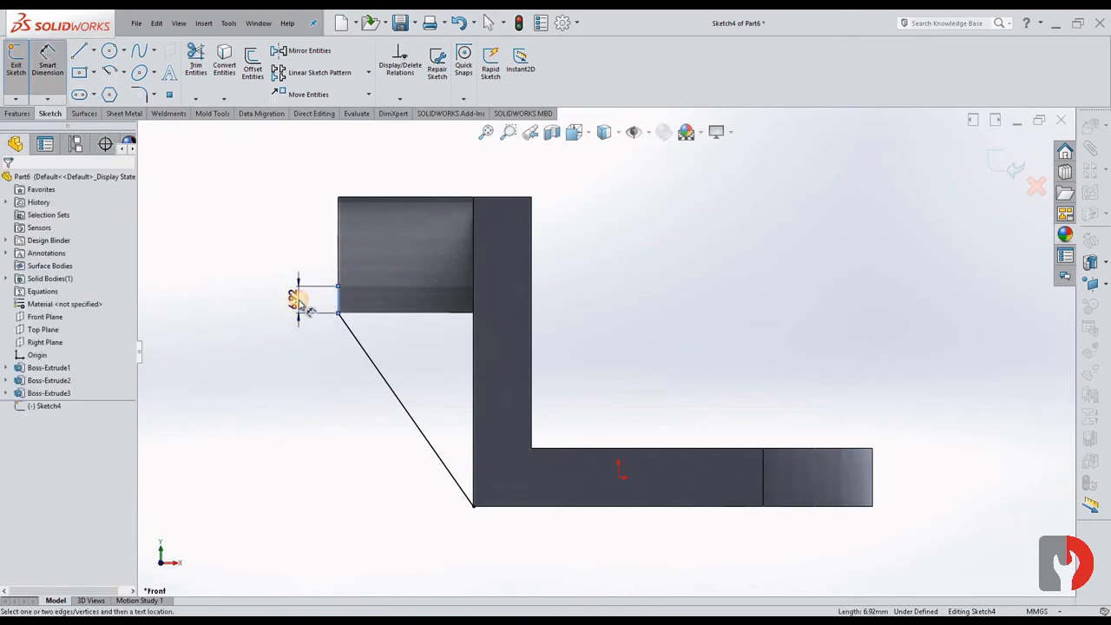
pyautogui.write('5')
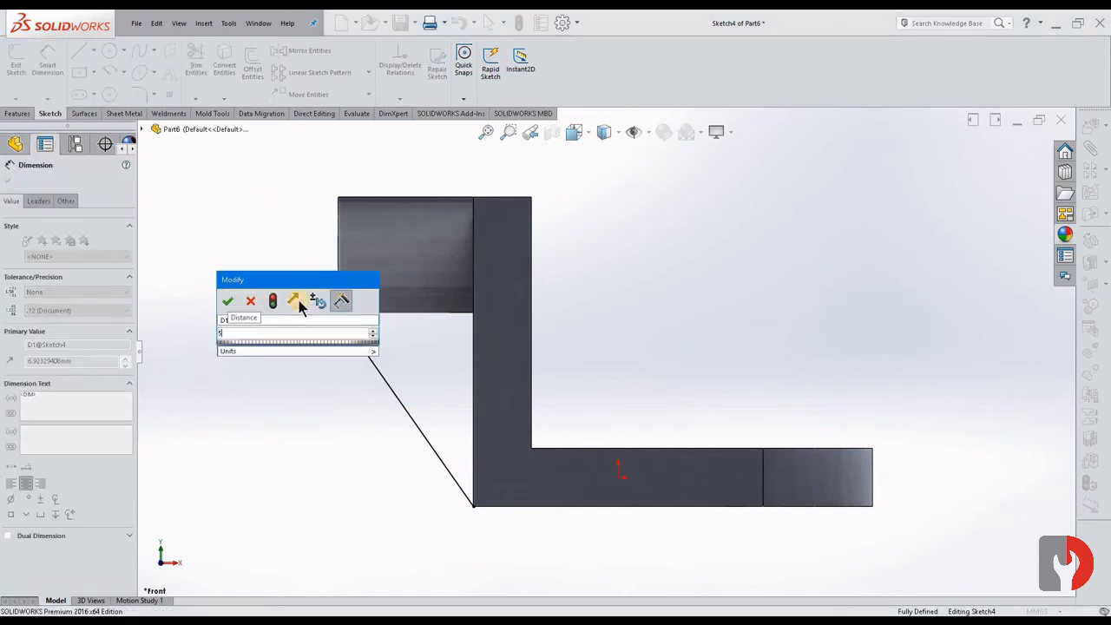
pyautogui.press('Return')
pyautogui.press('Escape')
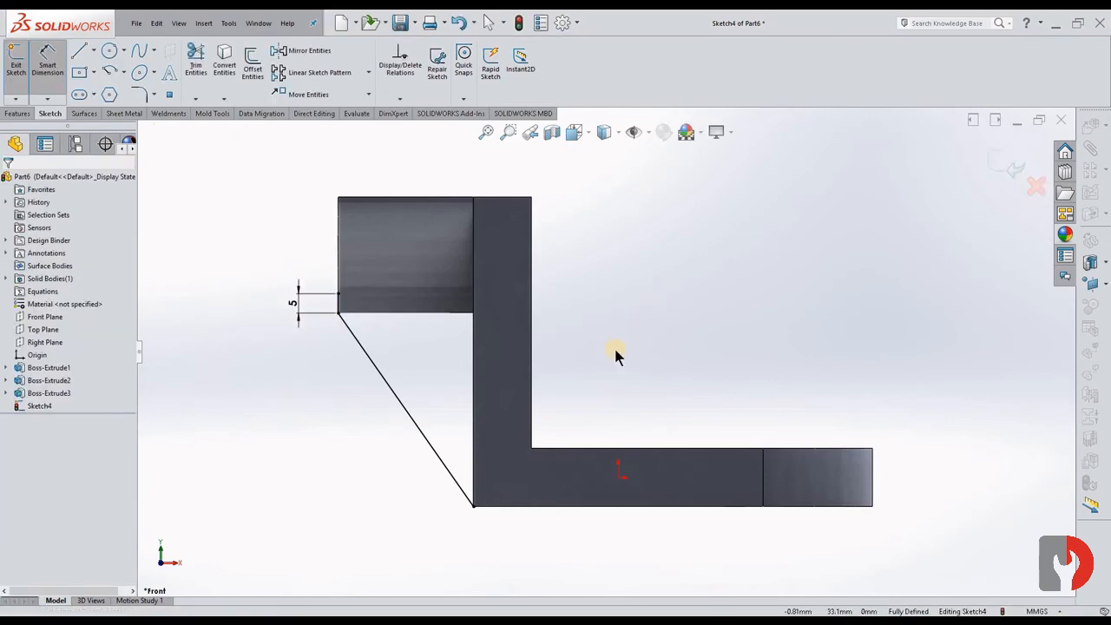
# Exit the sketch and create a 10 mm thick rib from it, thickened on both sides, between the upright and the cradle
pyautogui.moveTo(474, 386)
pyautogui.mouseDown(button='middle')
pyautogui.moveTo(529, 392)
pyautogui.moveTo(443, 382)
pyautogui.mouseUp(button='middle')
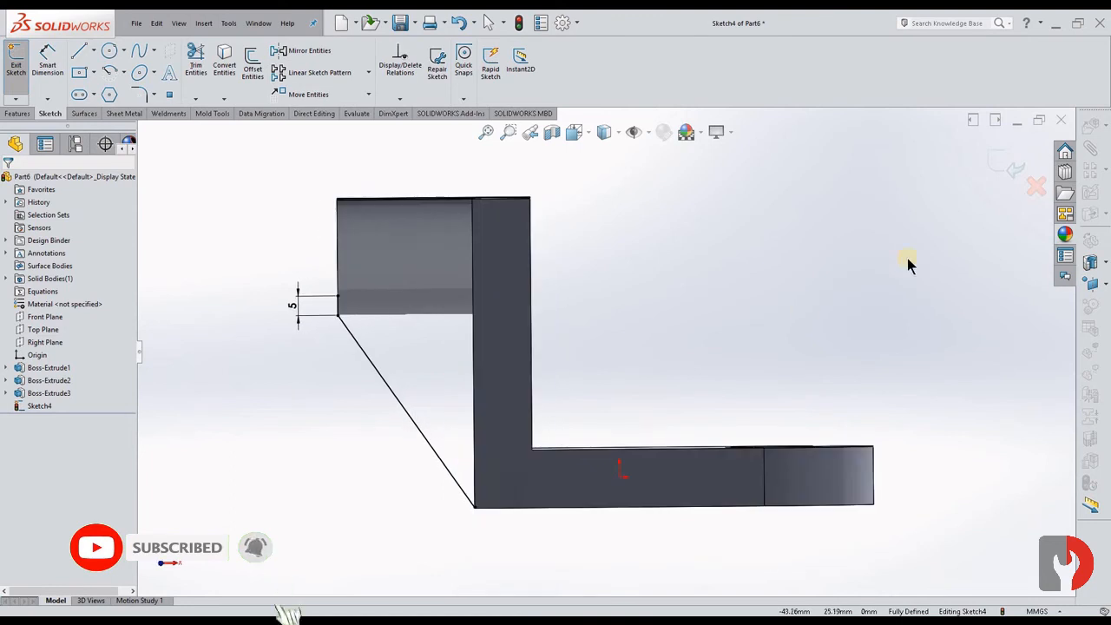
pyautogui.click(1003, 170)
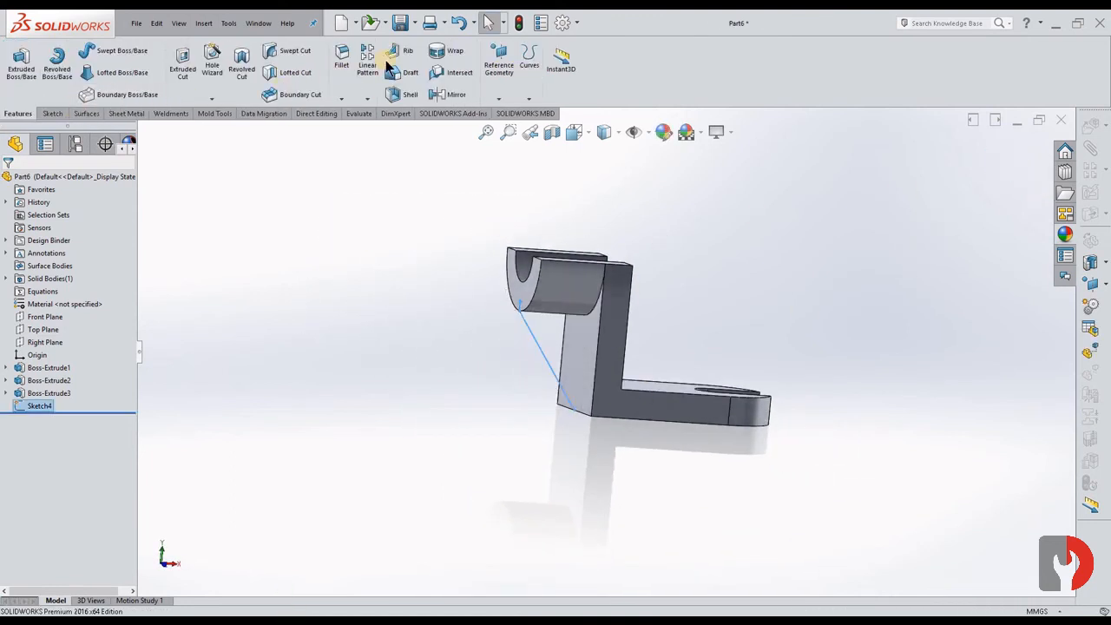
pyautogui.click(401, 53)
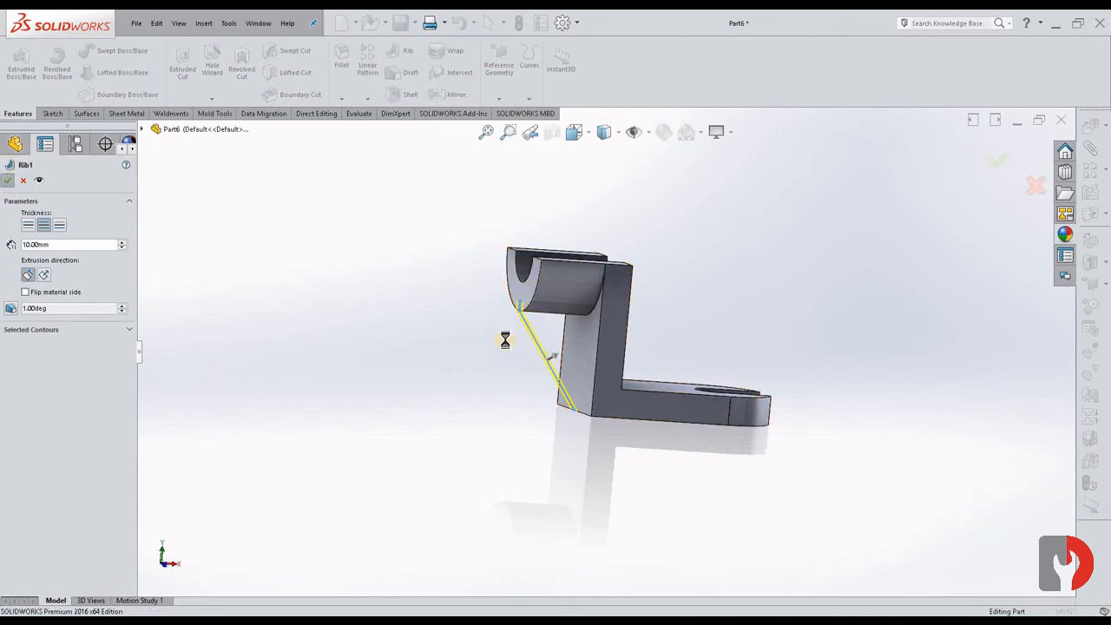
pyautogui.moveTo(613, 346); pyautogui.dragTo(486, 390, button='middle')
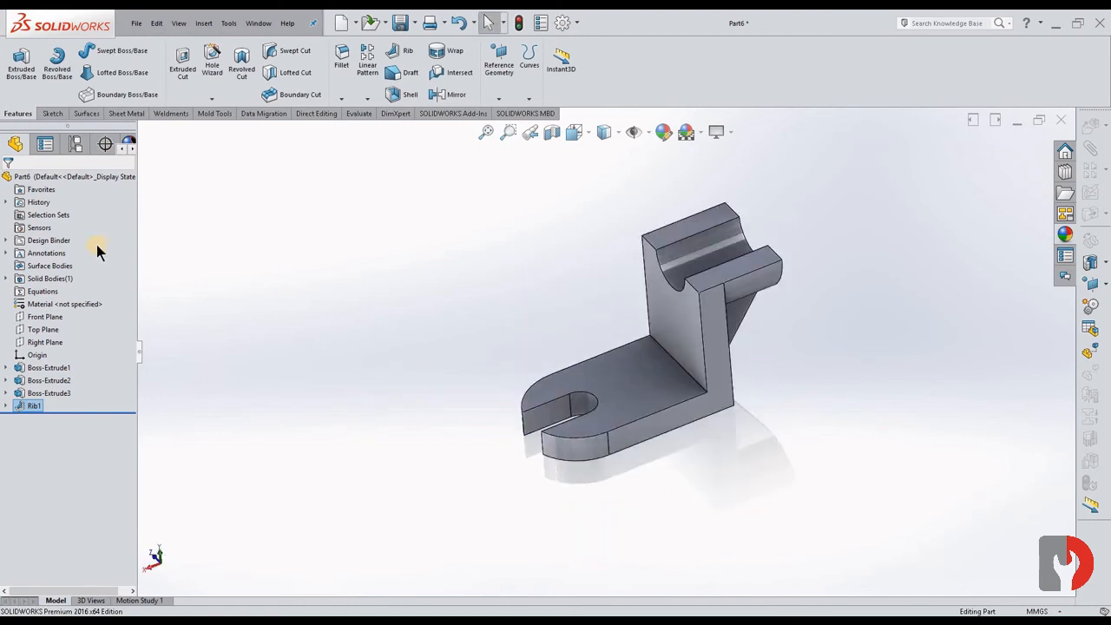
# Assign the material 1060 Alloy from the Aluminium Alloys category to the part
pyautogui.rightClick(60, 306)
pyautogui.click(83, 323)
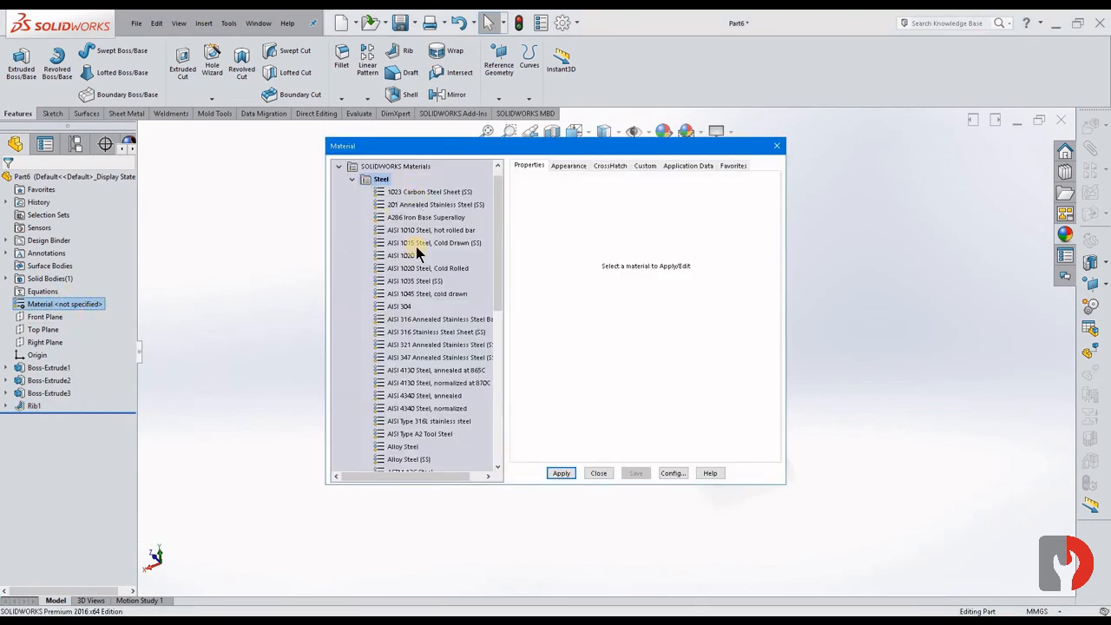
pyautogui.scroll(-9, 426, 278)
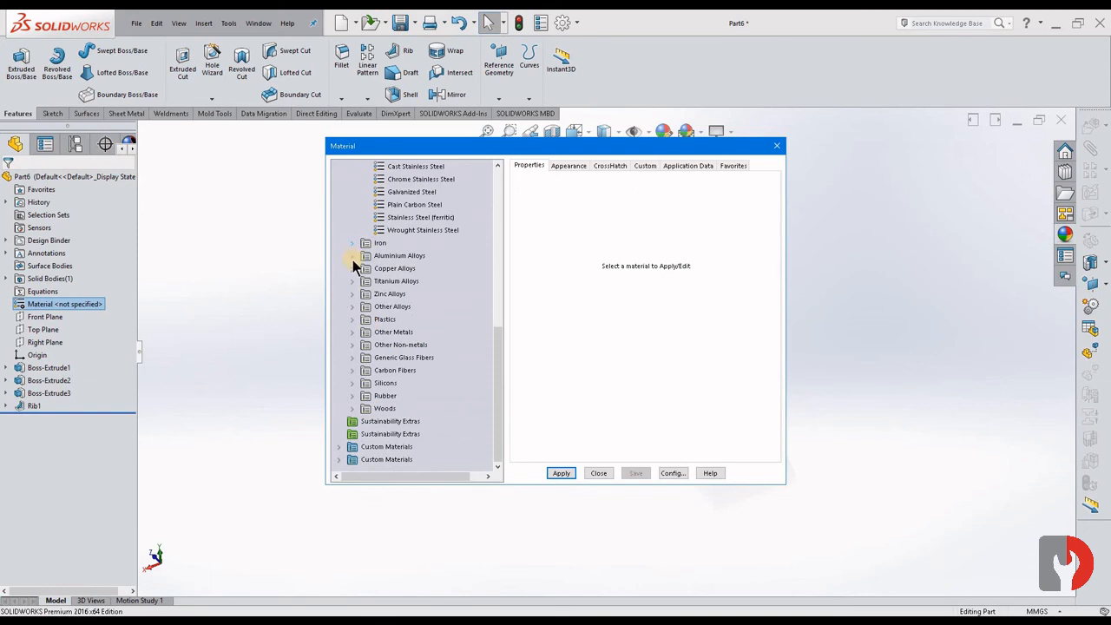
pyautogui.click(354, 256)
pyautogui.click(403, 180)
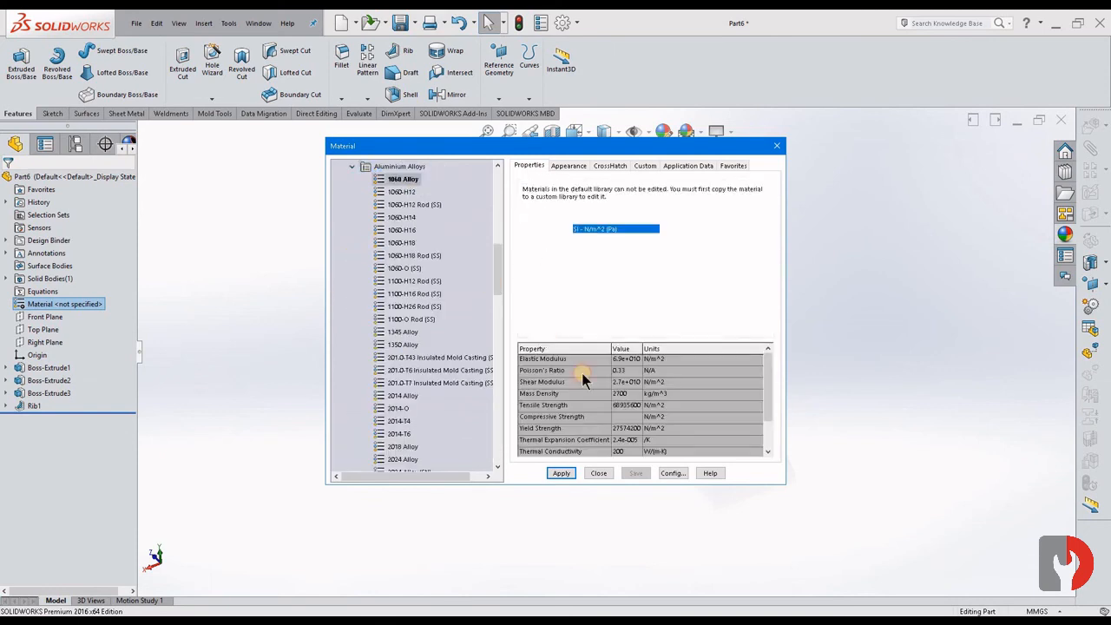
pyautogui.click(573, 475)
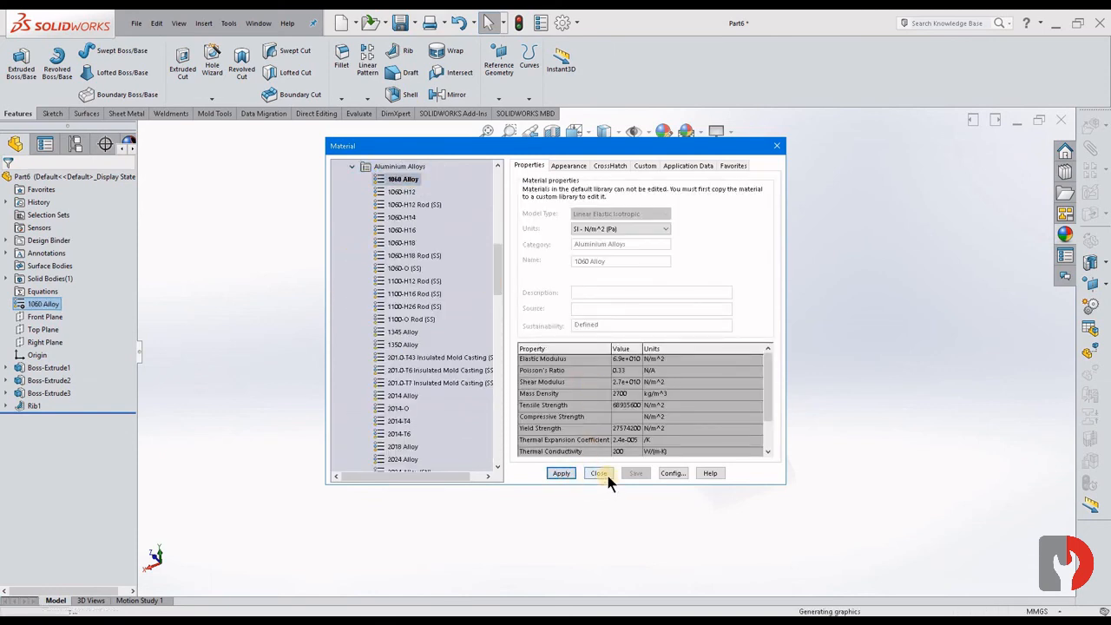
pyautogui.click(600, 474)
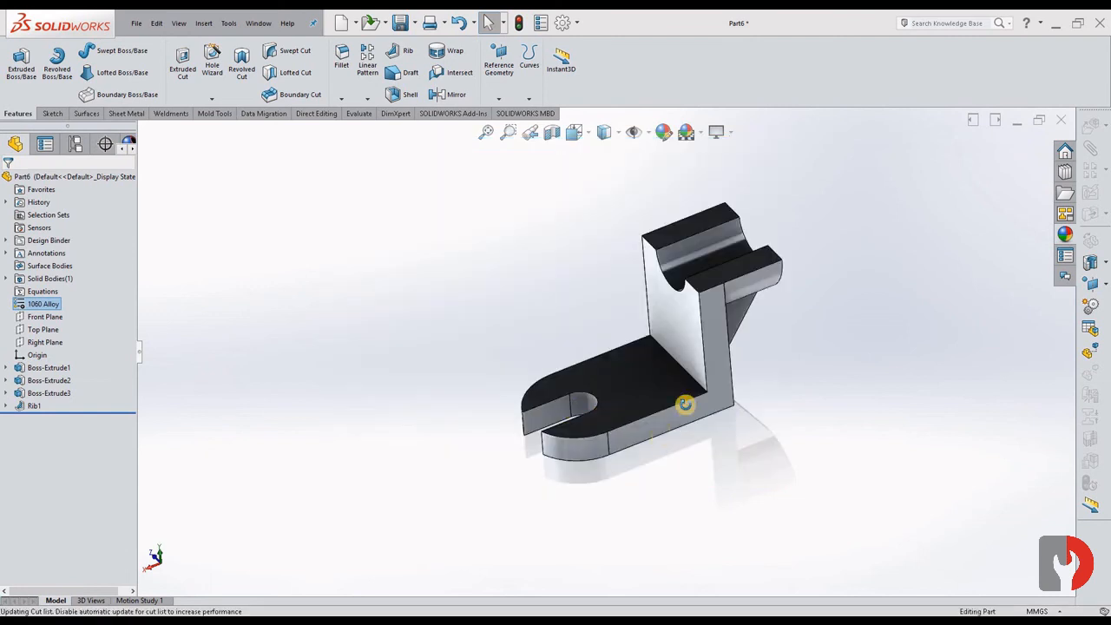
pyautogui.moveTo(687, 399); pyautogui.dragTo(625, 478, button='middle')
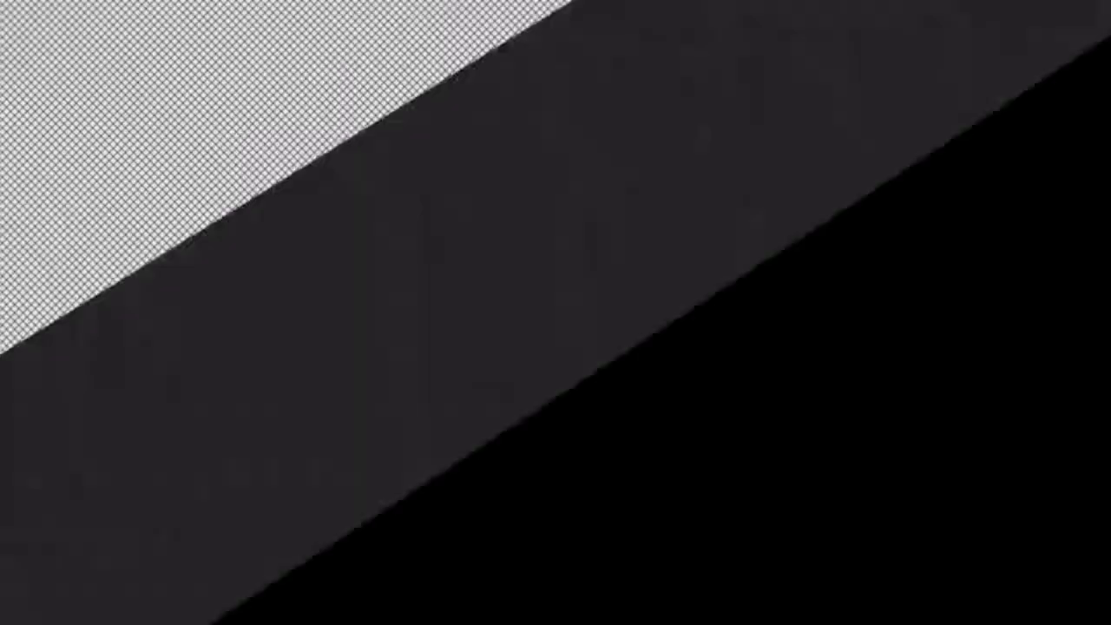